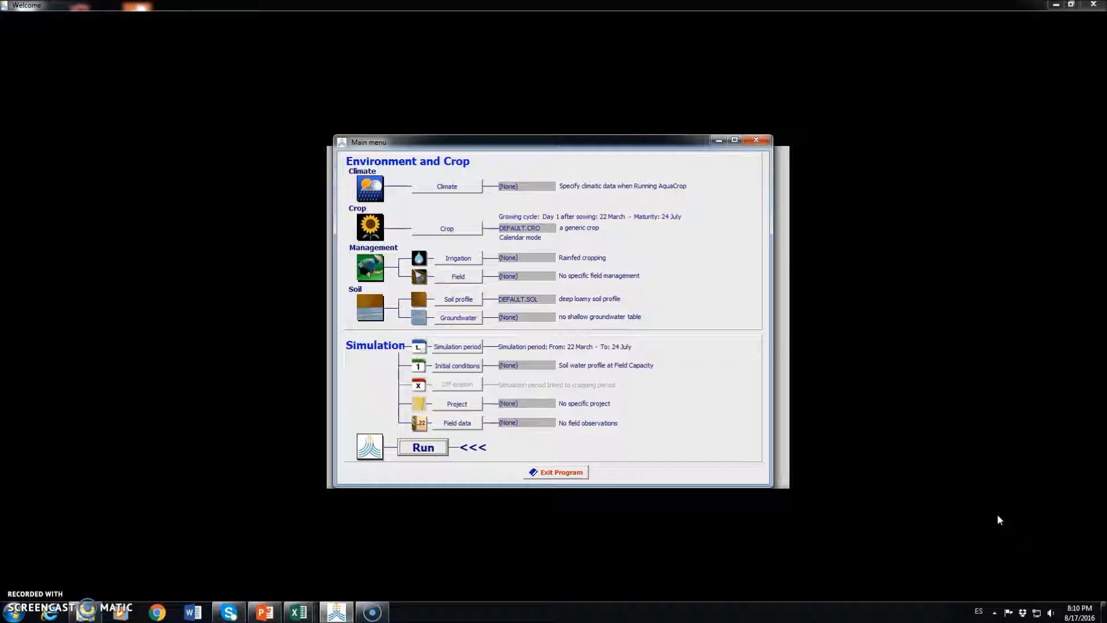
Select hinojosa_12_14.CLI as the climate file and return to the main menu
{"action": "left_click", "coordinate": [448, 189]}
{"action": "left_click", "coordinate": [626, 167]}
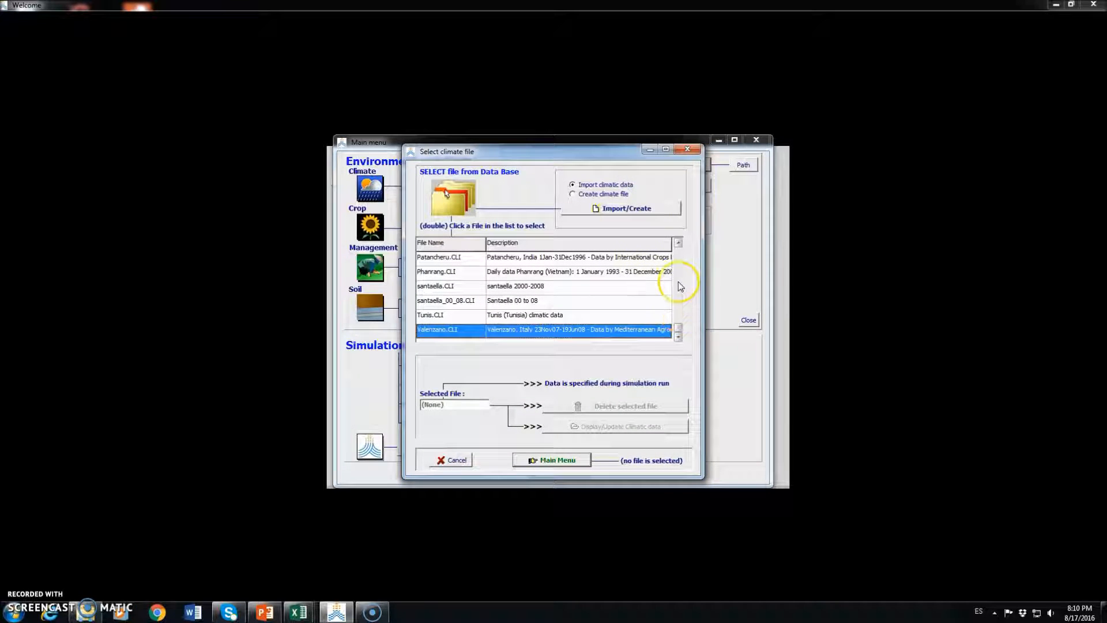
{"action": "left_click", "coordinate": [678, 282]}
{"action": "double_click", "coordinate": [465, 287]}
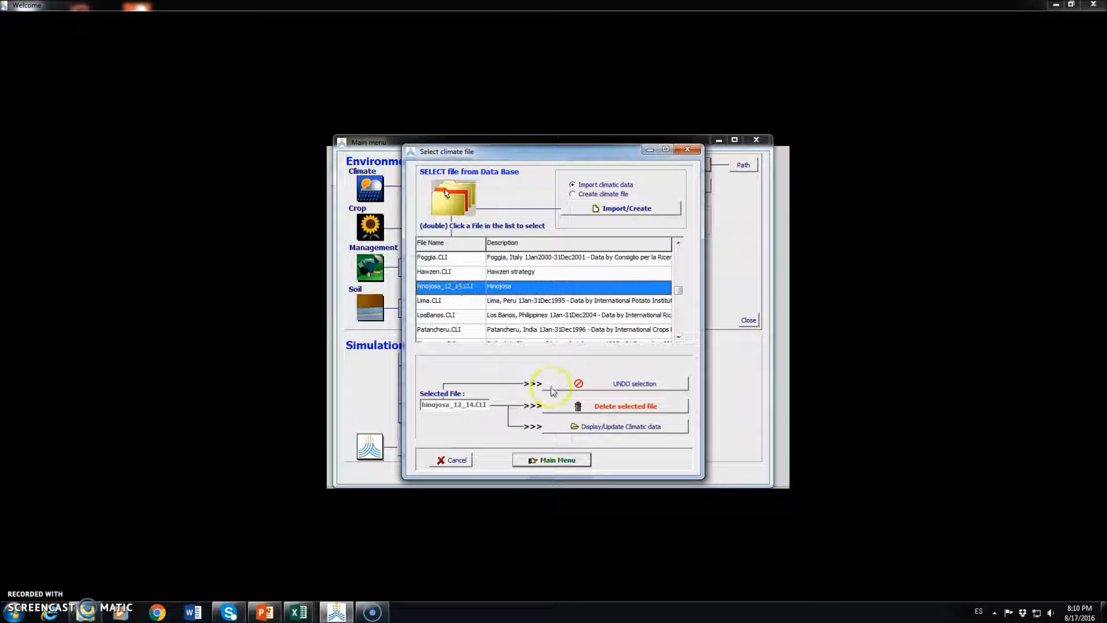
{"action": "left_click", "coordinate": [546, 461]}
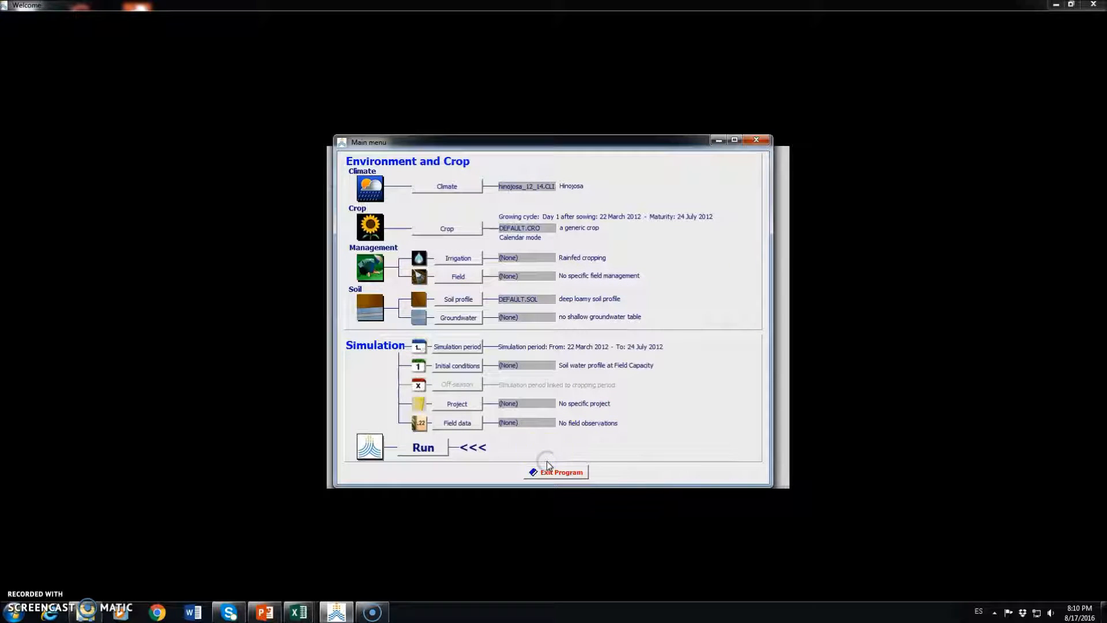
Select sorghum_std.CRO from the database as the crop file and accept the selection
{"action": "left_click", "coordinate": [449, 228]}
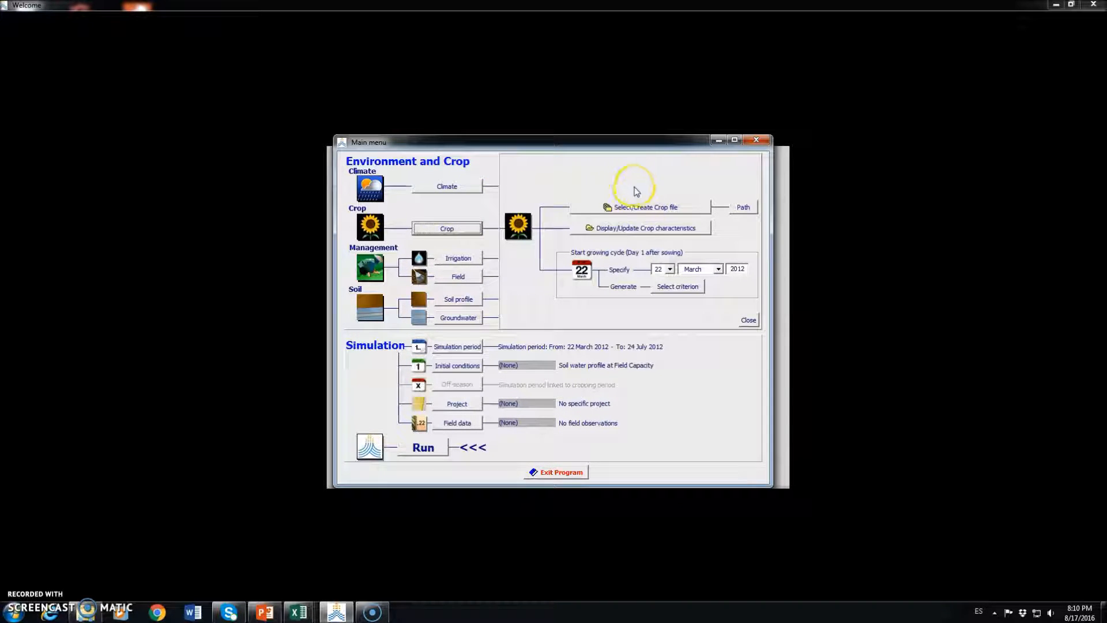
{"action": "left_click", "coordinate": [642, 209]}
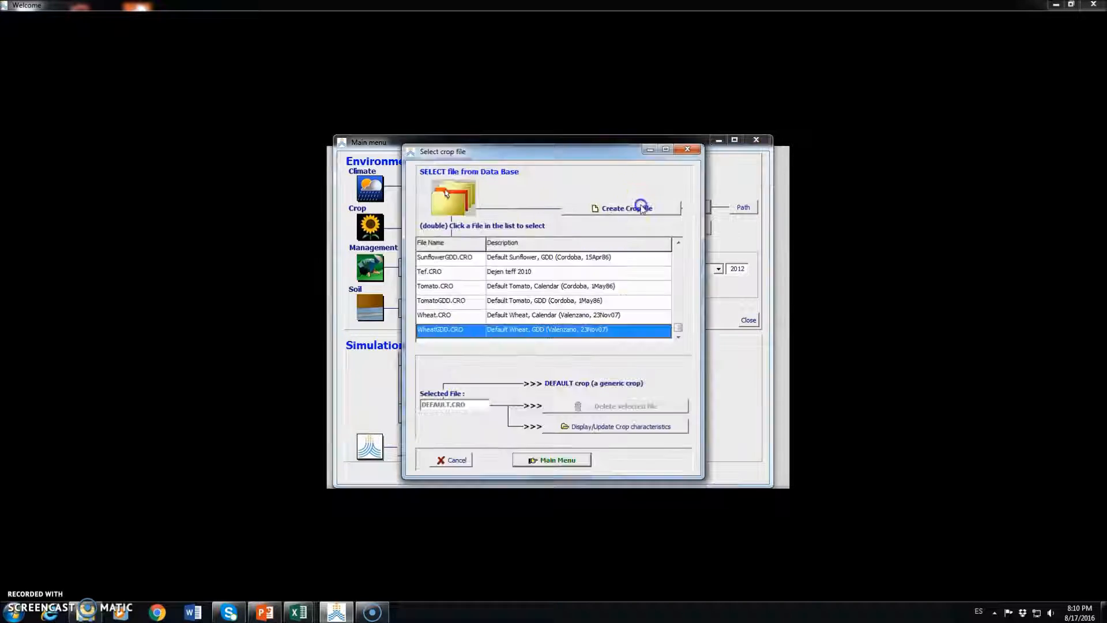
{"action": "left_click", "coordinate": [681, 262]}
{"action": "left_click", "coordinate": [681, 262]}
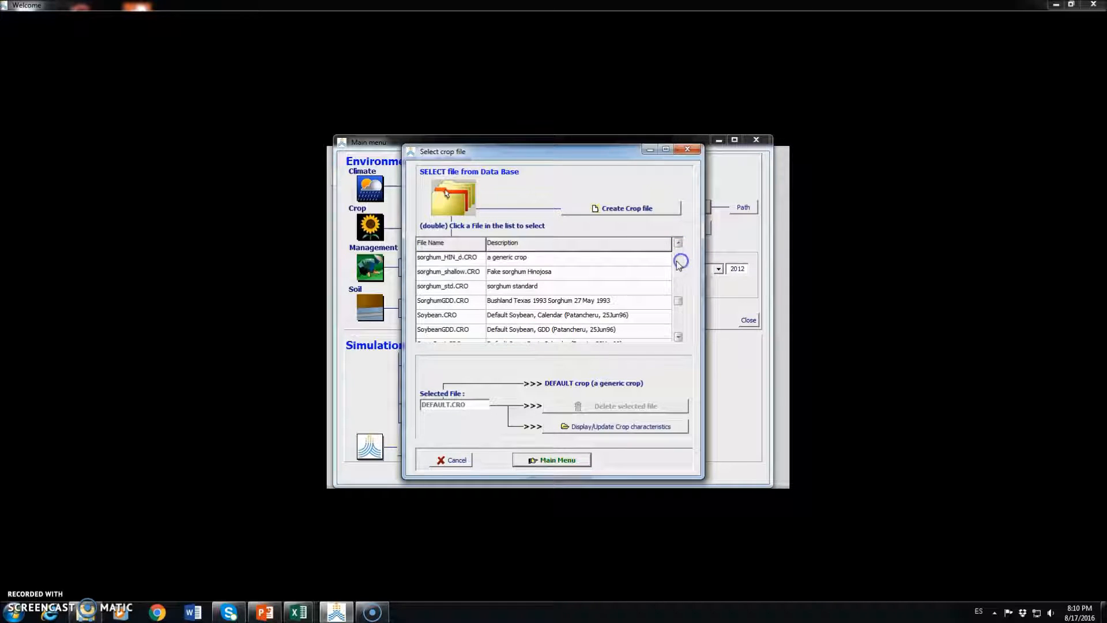
{"action": "double_click", "coordinate": [448, 287]}
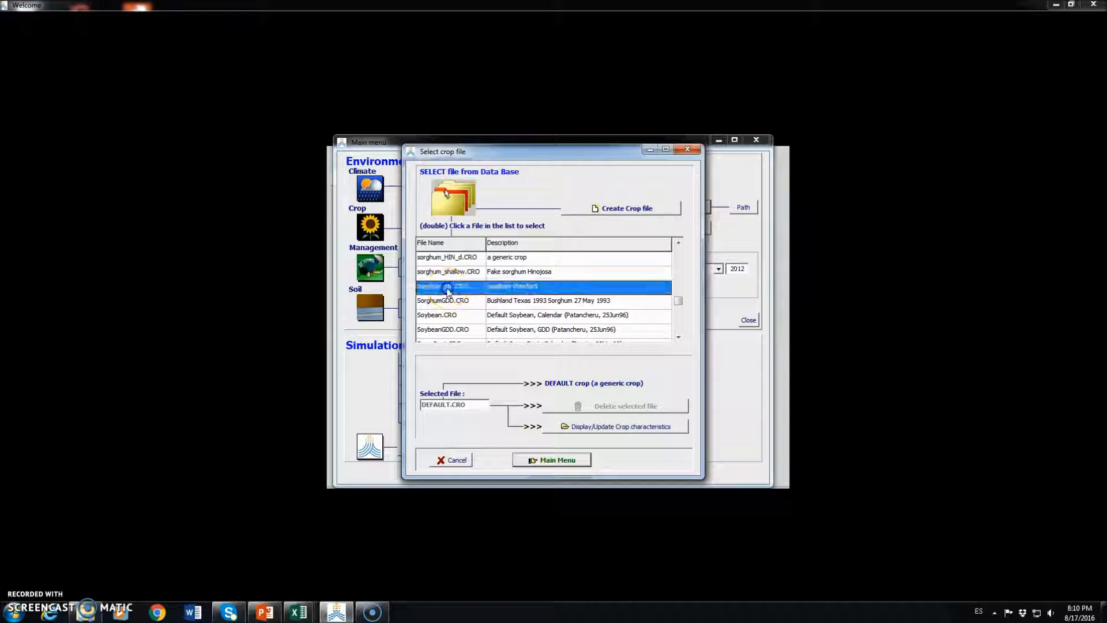
{"action": "left_click", "coordinate": [547, 461]}
Set the planting date, day 1 after sowing, to 1 April 2012
{"action": "left_click", "coordinate": [528, 309]}
{"action": "left_click_drag", "start_coordinate": [531, 370], "coordinate": [532, 321]}
{"action": "left_click", "coordinate": [521, 320]}
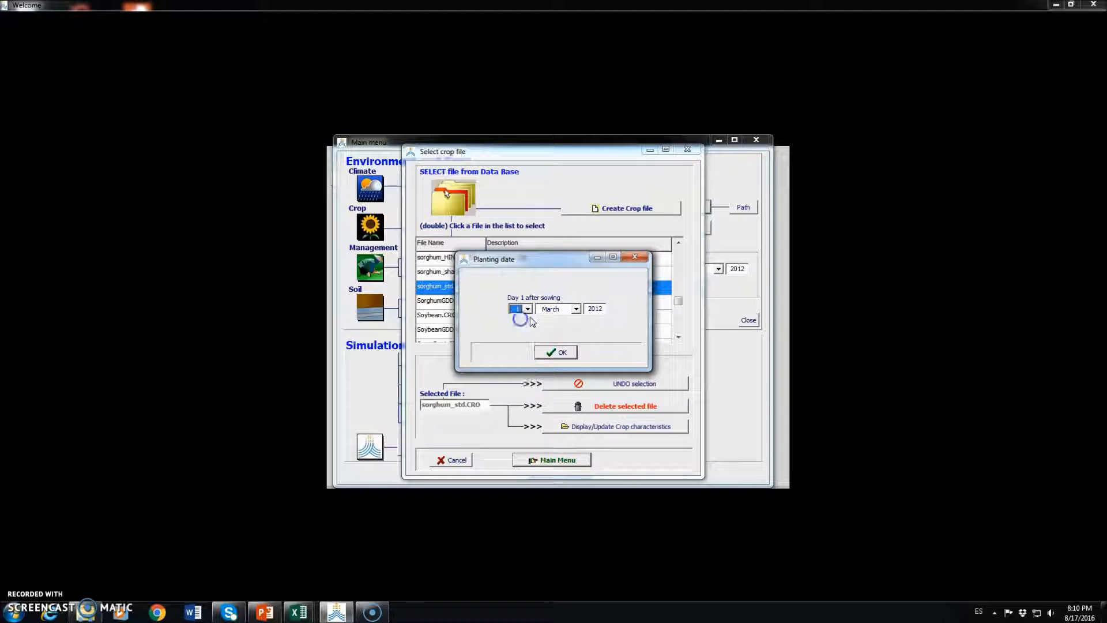
{"action": "left_click", "coordinate": [575, 309]}
{"action": "left_click", "coordinate": [559, 342]}
{"action": "left_click", "coordinate": [558, 352]}
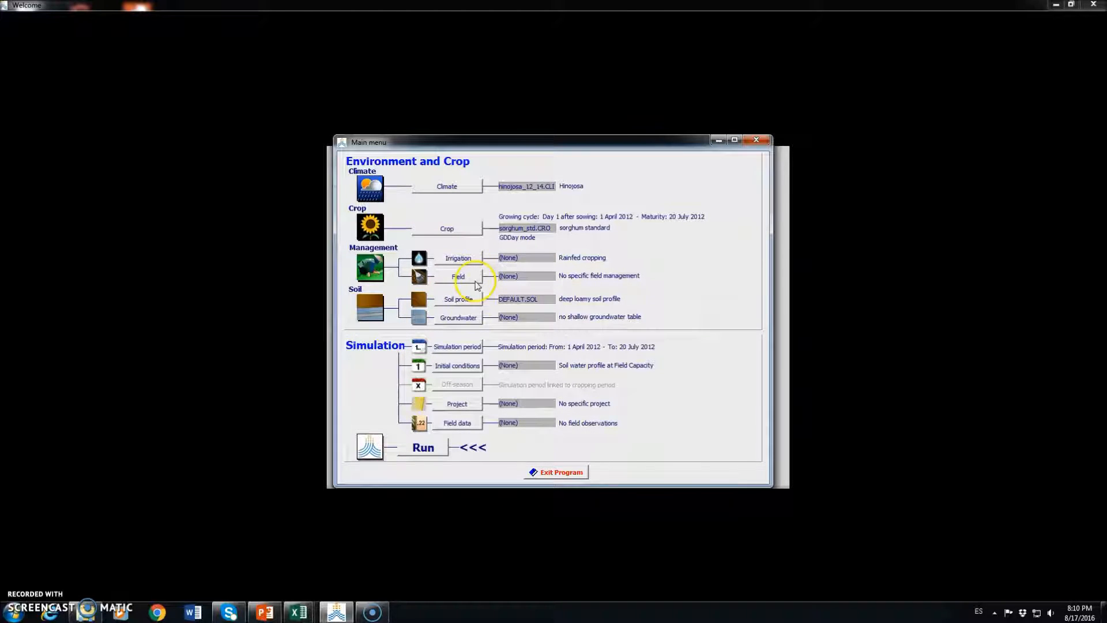
Select SL_100_res.SOL as the soil profile file and return to the main menu
{"action": "left_click", "coordinate": [460, 301]}
{"action": "left_click", "coordinate": [606, 278]}
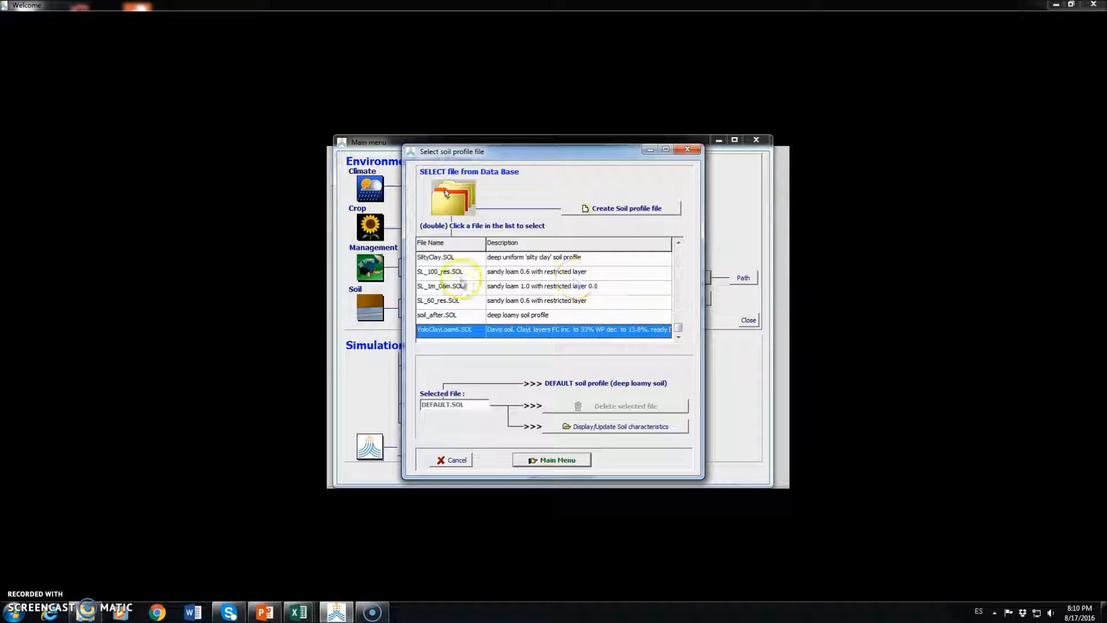
{"action": "double_click", "coordinate": [451, 278]}
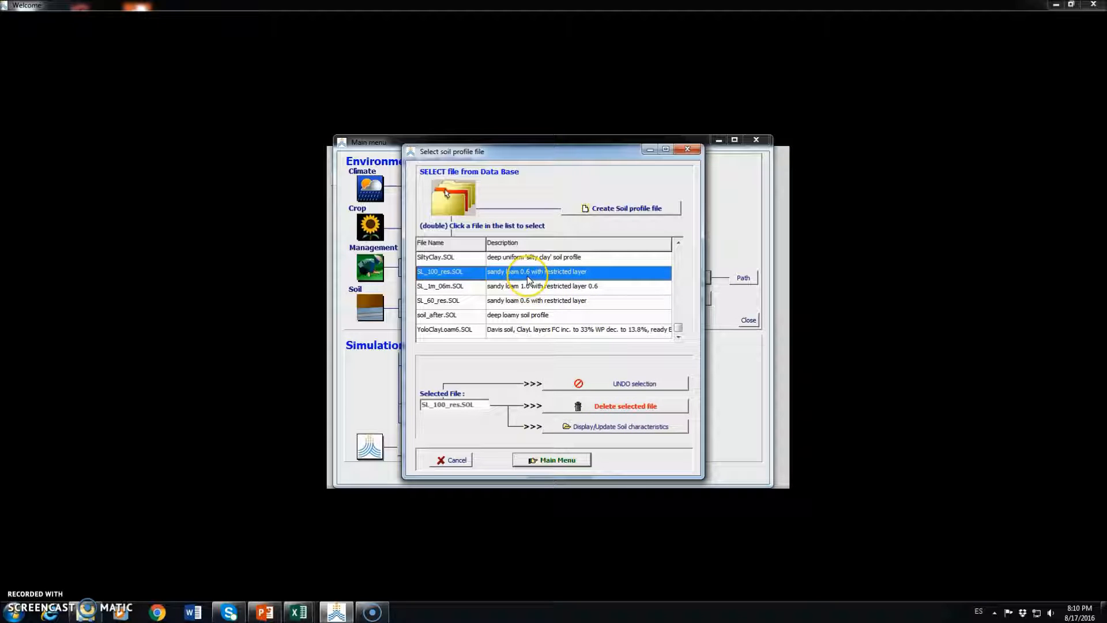
{"action": "left_click", "coordinate": [565, 462]}
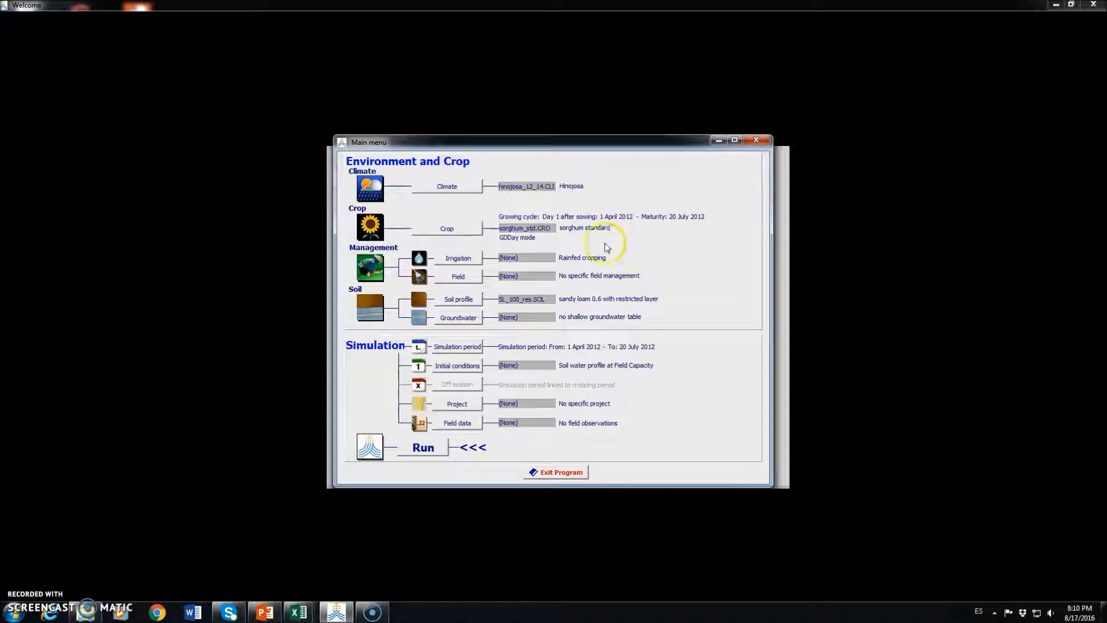
Start a new irrigation file of the generated schedule type, entering "sample" as both its file name and description
{"action": "left_click", "coordinate": [464, 259]}
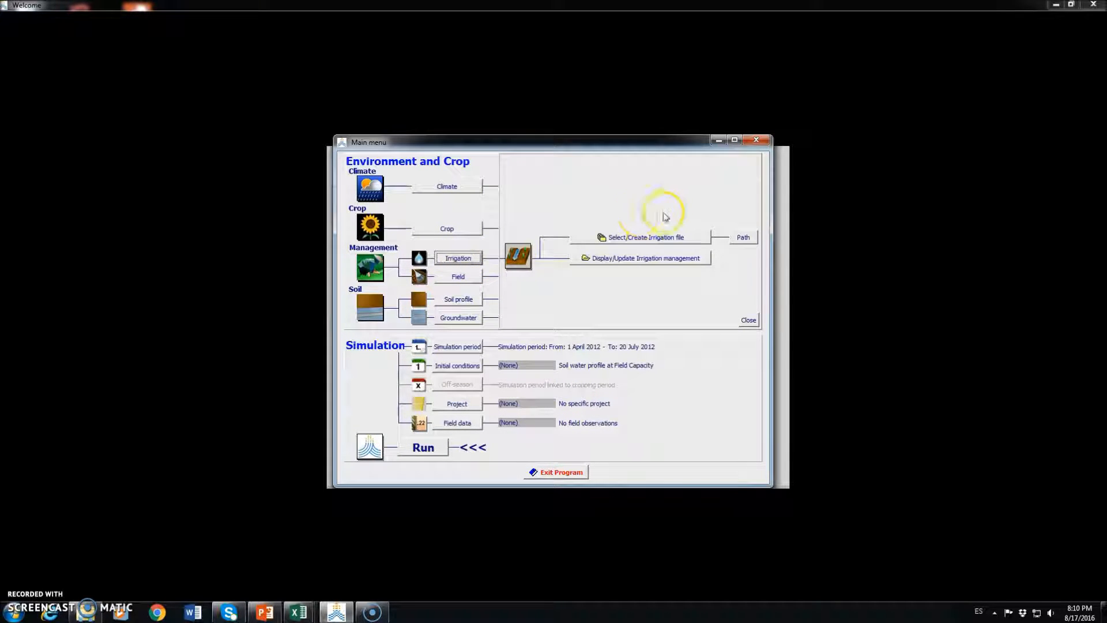
{"action": "left_click", "coordinate": [641, 238]}
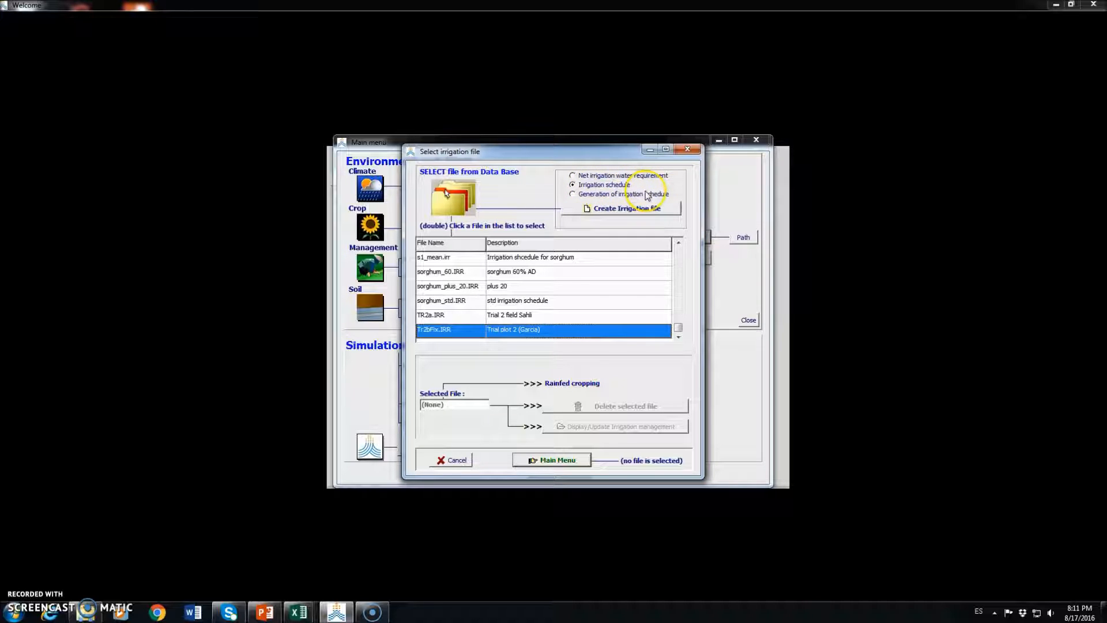
{"action": "left_click", "coordinate": [572, 194]}
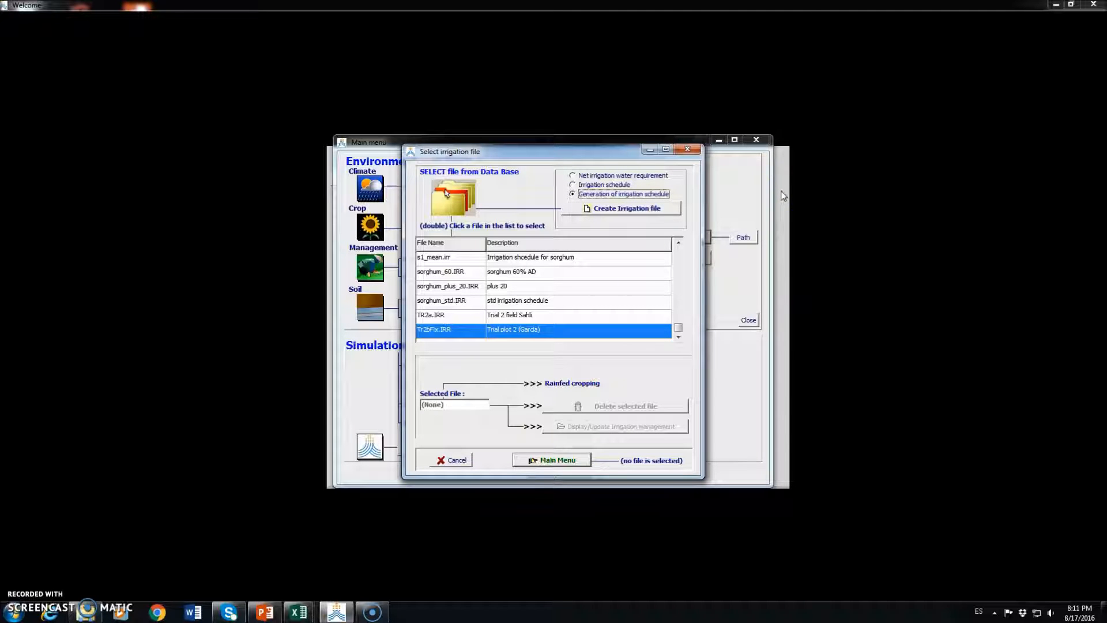
{"action": "left_click", "coordinate": [640, 211]}
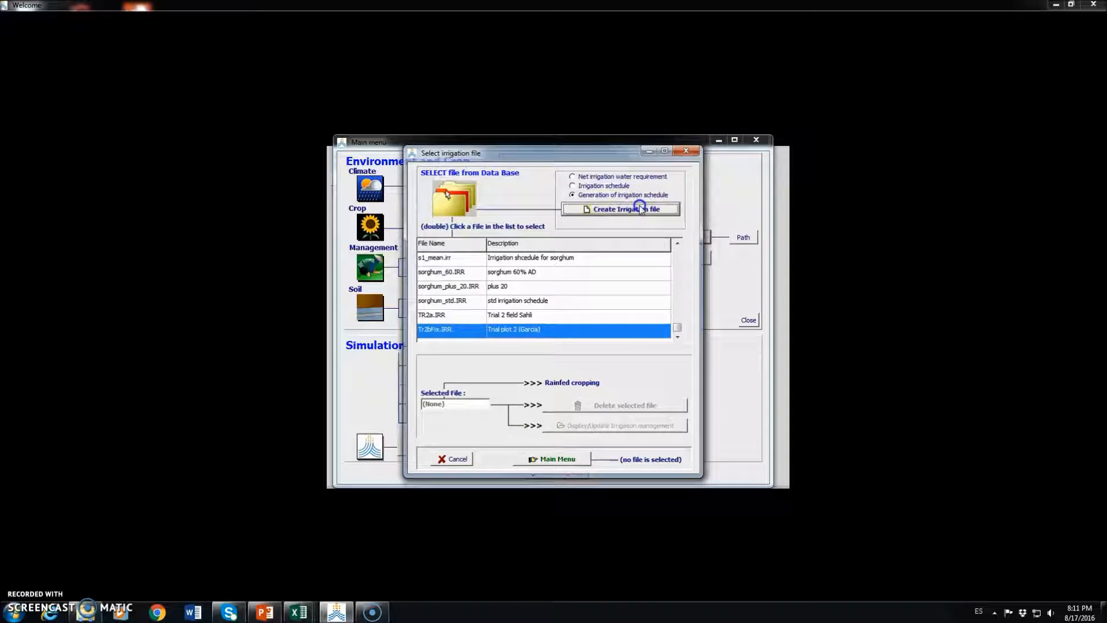
{"action": "left_click", "coordinate": [436, 166]}
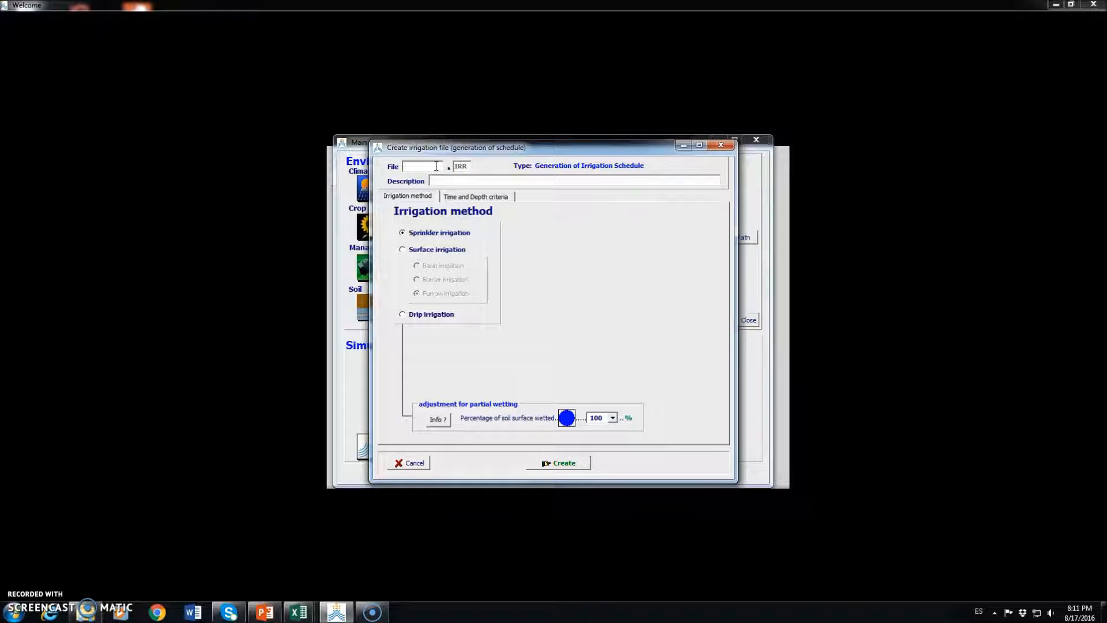
{"action": "type", "text": "sample"}
{"action": "left_click", "coordinate": [458, 182]}
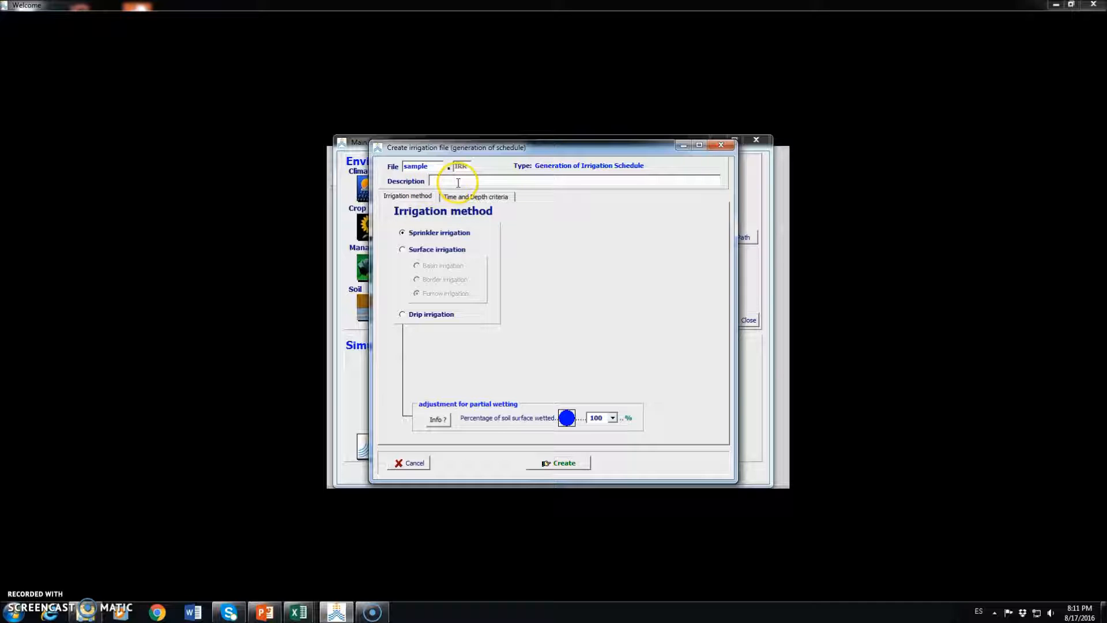
{"action": "type", "text": "sample"}
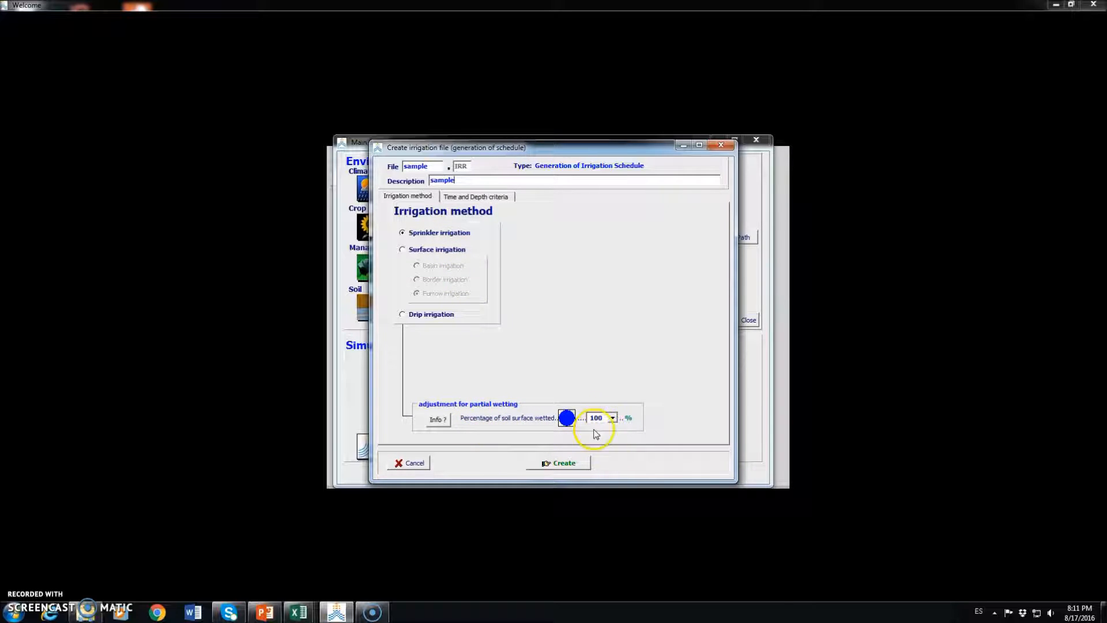
In the time and depth criteria, set the allowable depletion from day 1 to 100 % of RAW
{"action": "left_click", "coordinate": [493, 201]}
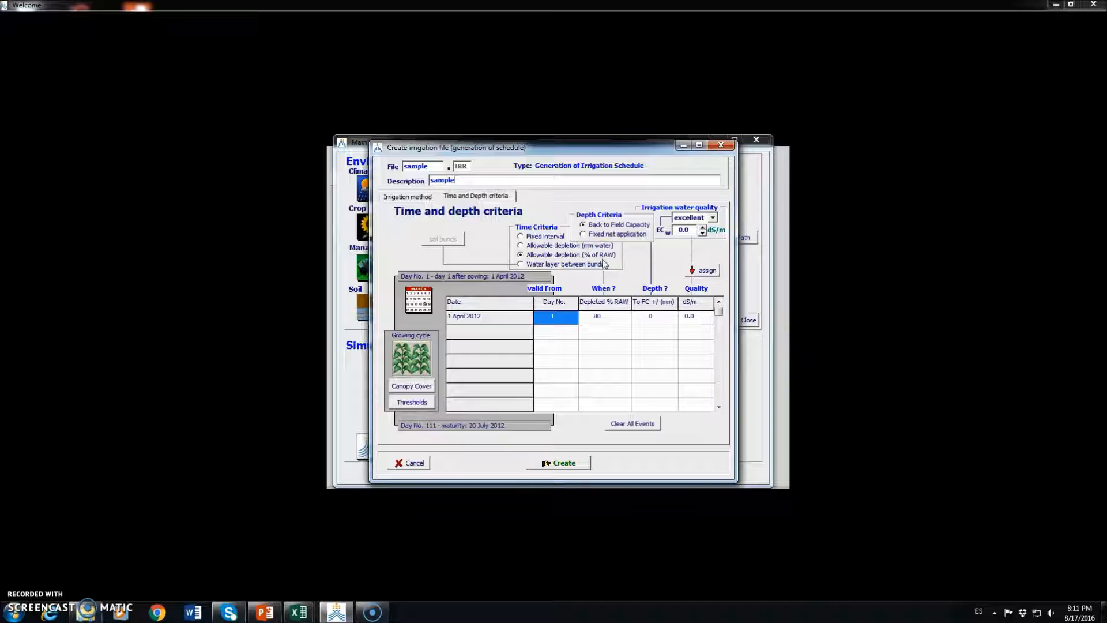
{"action": "left_click", "coordinate": [598, 317]}
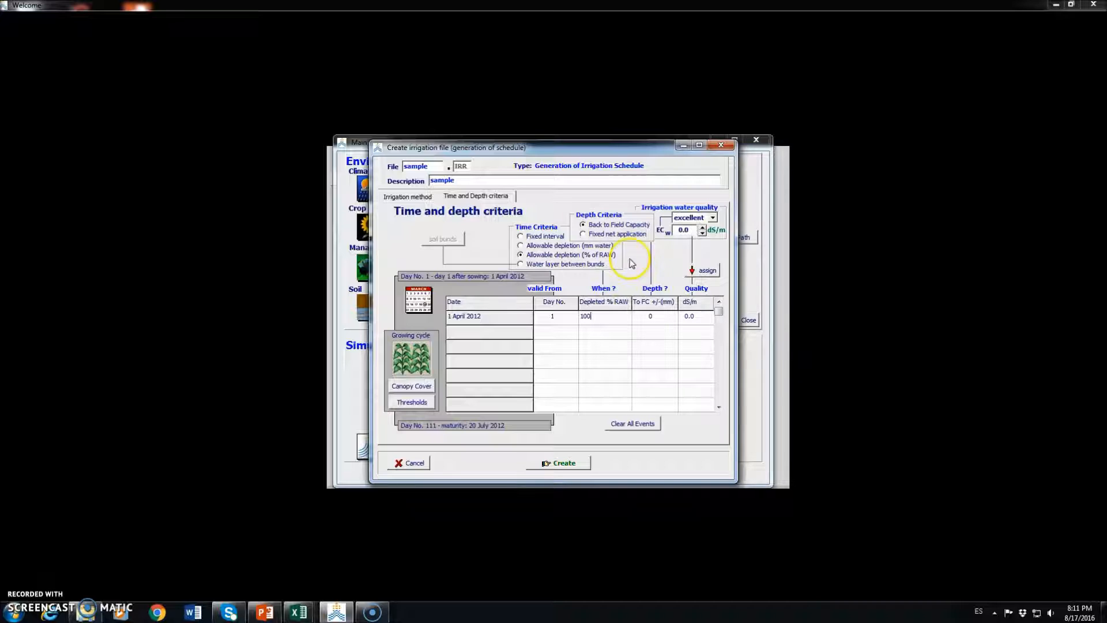
{"action": "left_click", "coordinate": [615, 335]}
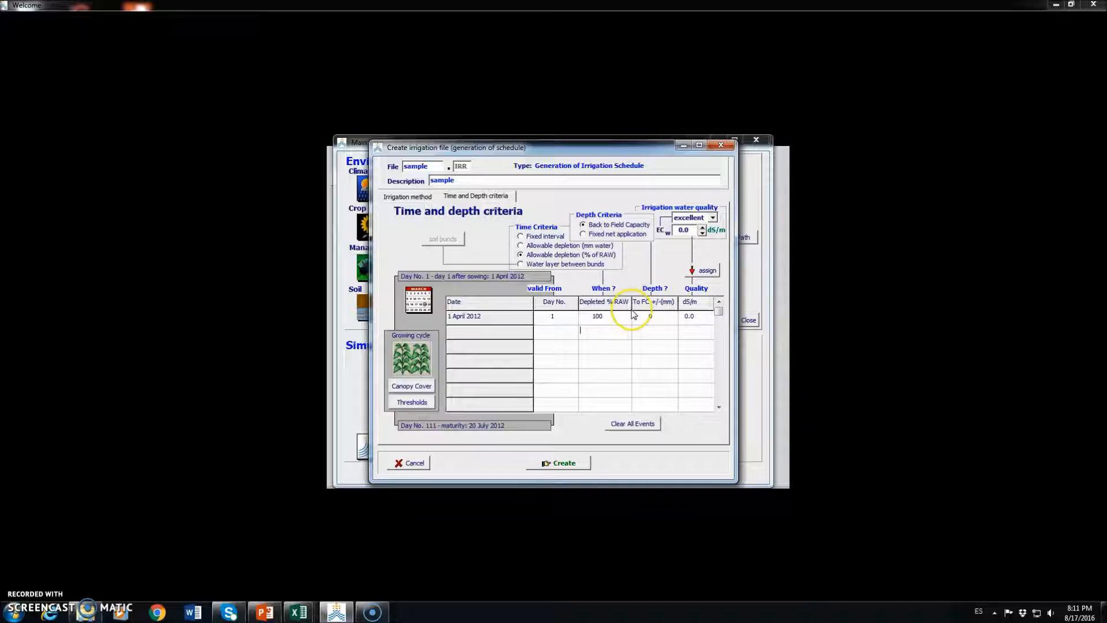
{"action": "left_click", "coordinate": [619, 312]}
{"action": "left_click", "coordinate": [594, 218]}
Try moderate irrigation water quality and set it back to excellent
{"action": "left_click", "coordinate": [713, 217]}
{"action": "left_click", "coordinate": [695, 243]}
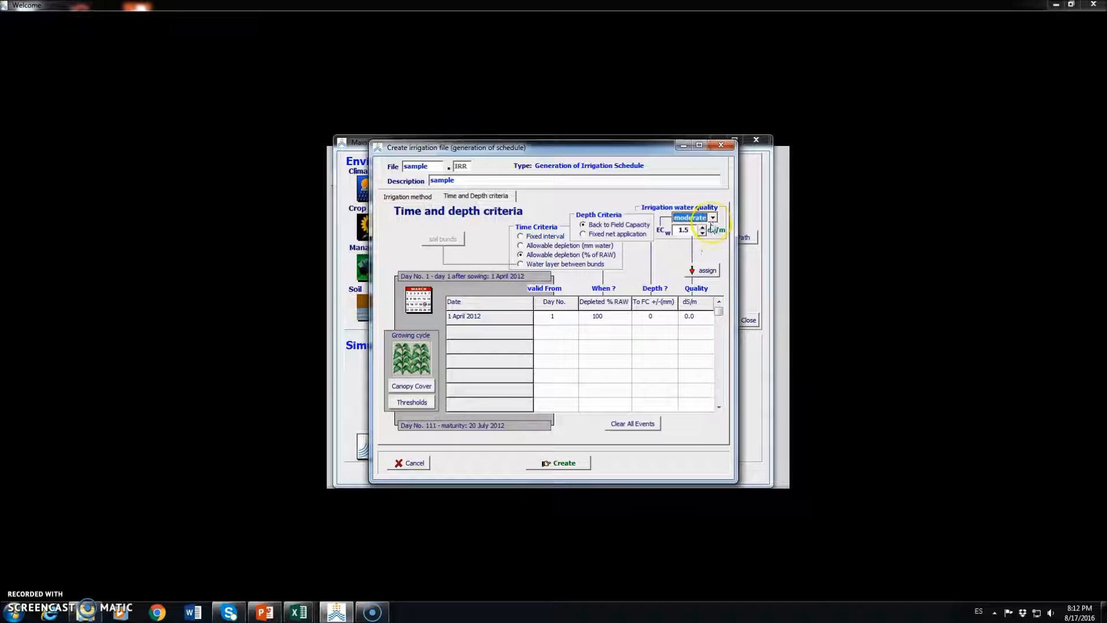
{"action": "left_click", "coordinate": [713, 218]}
{"action": "left_click", "coordinate": [703, 229]}
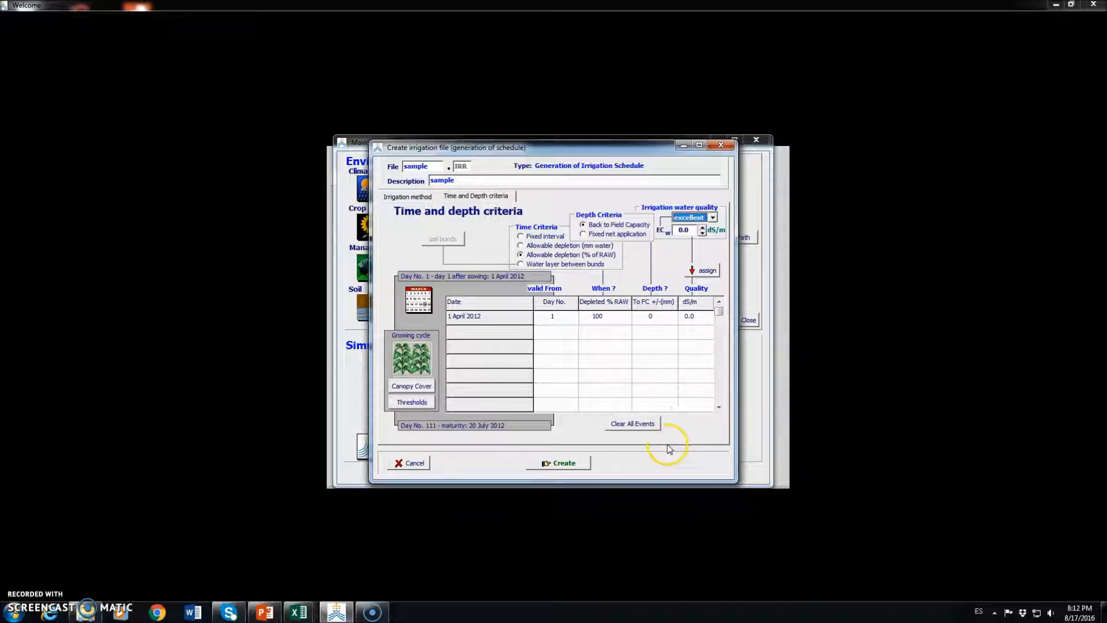
Create the irrigation file and run the simulation to its end on 20 July 2012
{"action": "left_click", "coordinate": [552, 464]}
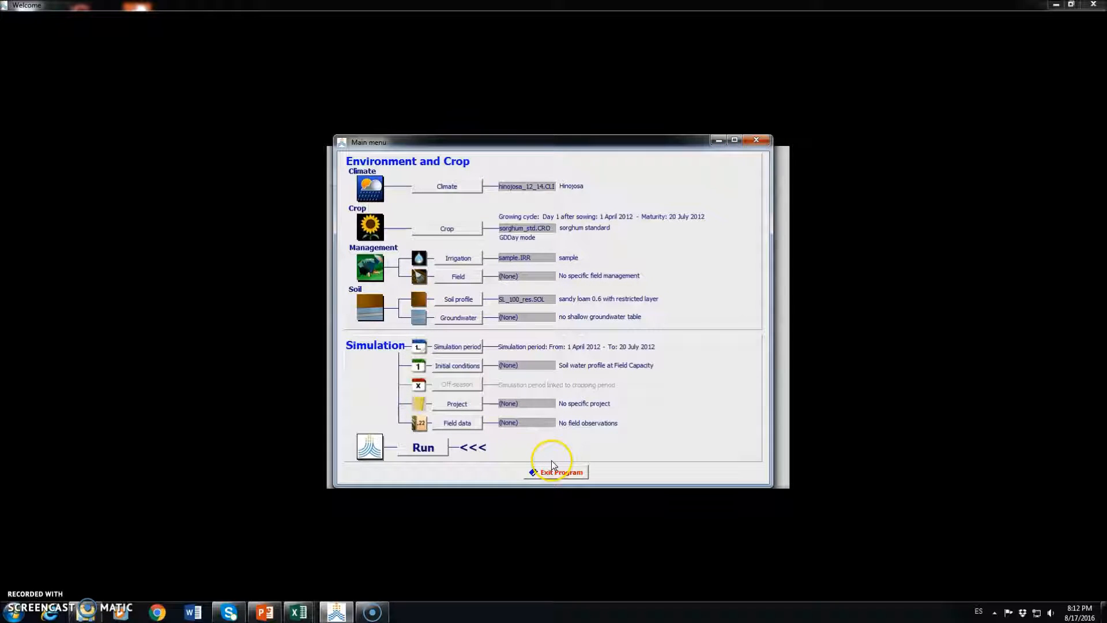
{"action": "left_click", "coordinate": [427, 448]}
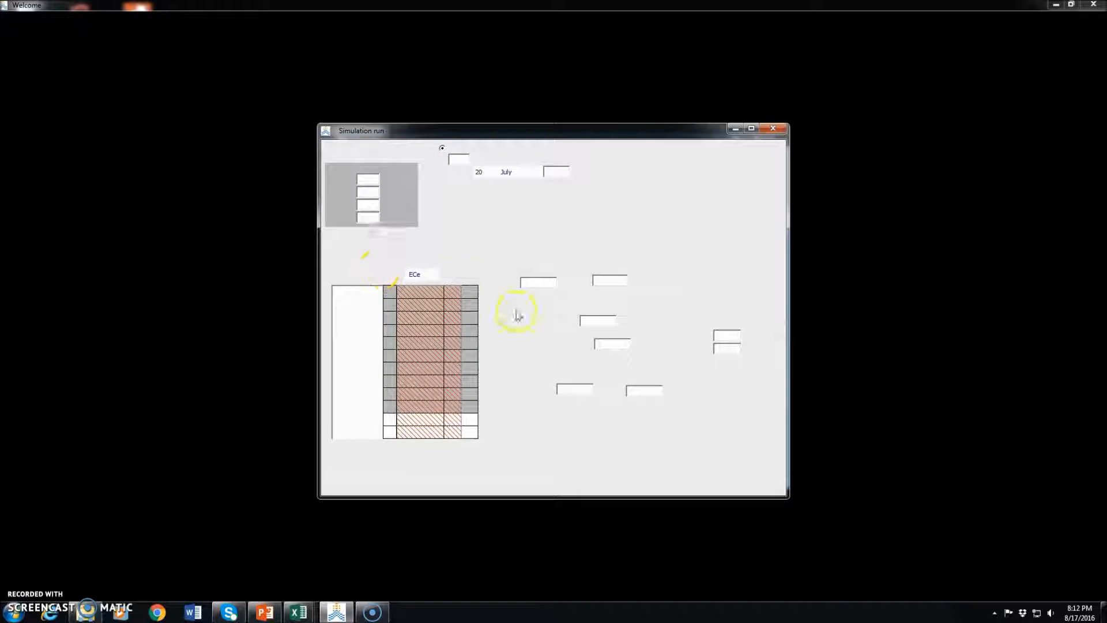
{"action": "left_click", "coordinate": [351, 151]}
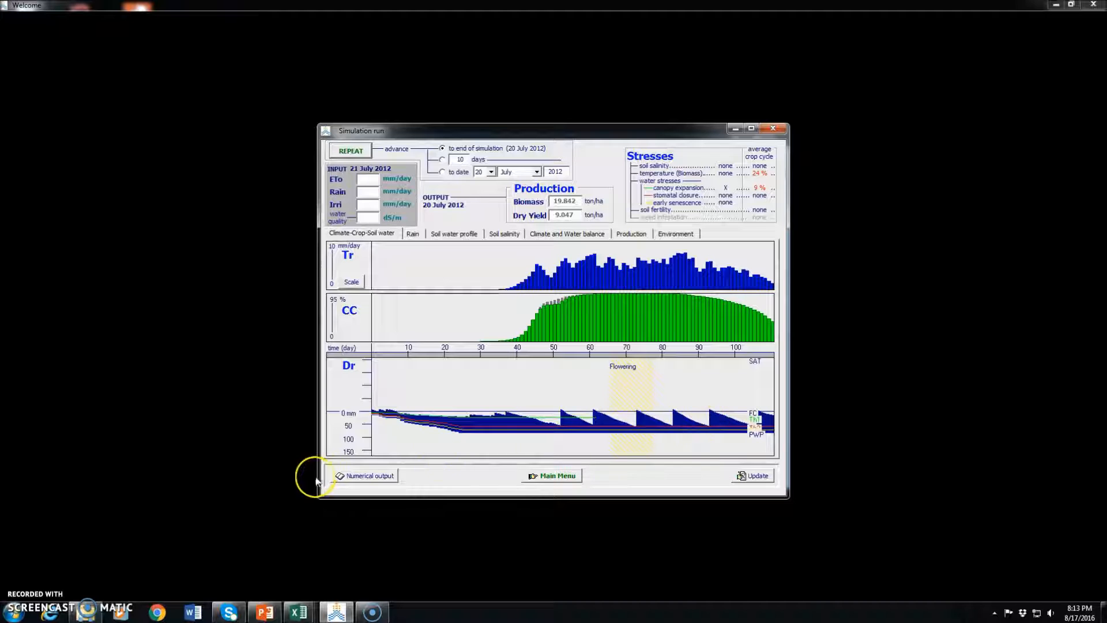
Open the numerical output of the run and show the Irrigation column of the daily soil water balance
{"action": "left_click", "coordinate": [358, 477]}
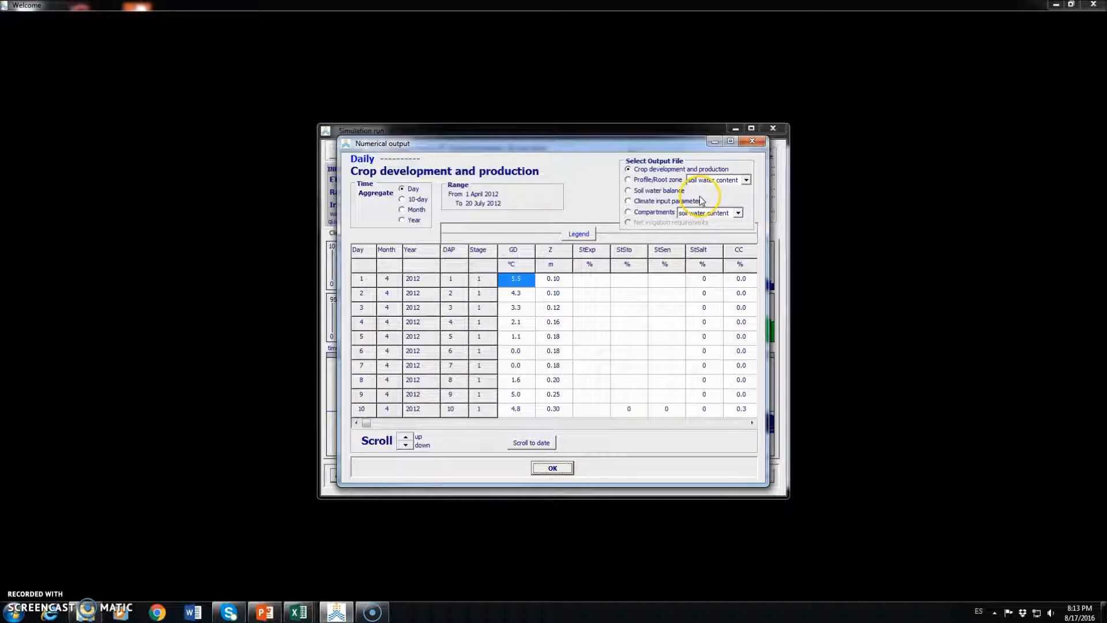
{"action": "left_click", "coordinate": [628, 191]}
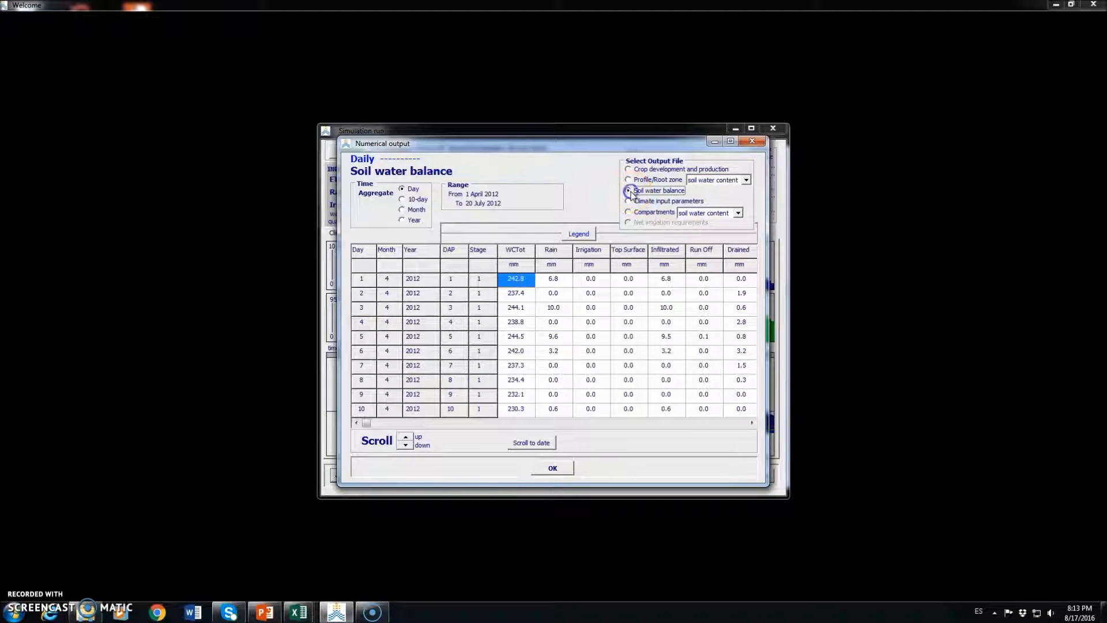
{"action": "left_click", "coordinate": [595, 252]}
{"action": "left_click", "coordinate": [603, 280]}
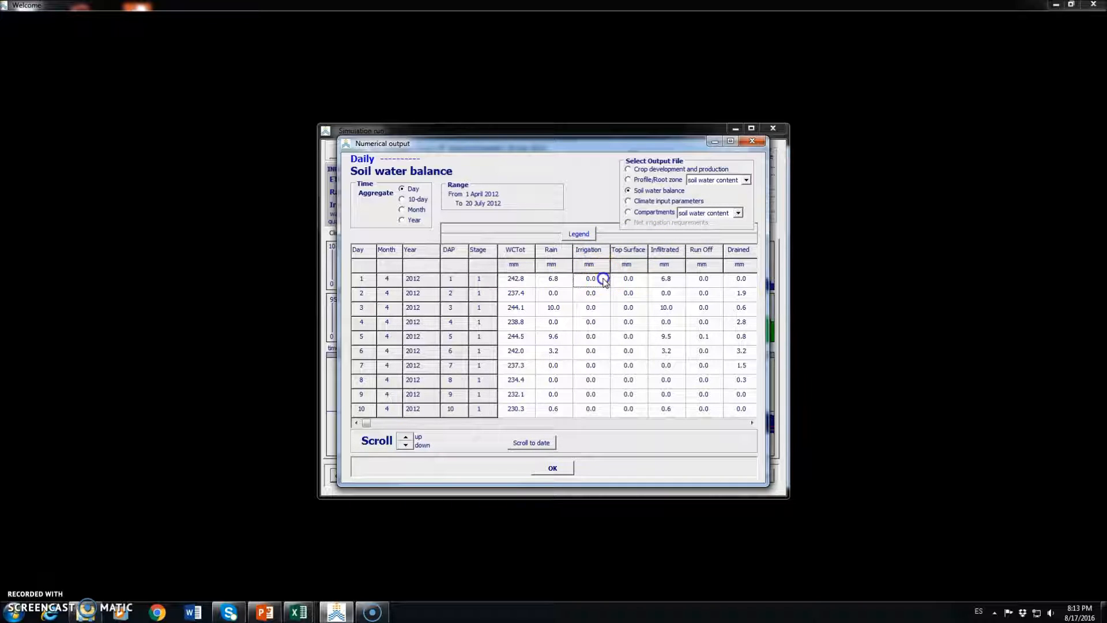
Examine the Irrigation column of the daily soil water balance through 20 July 2012 for each irrigation date and depth
{"action": "left_click", "coordinate": [405, 445]}
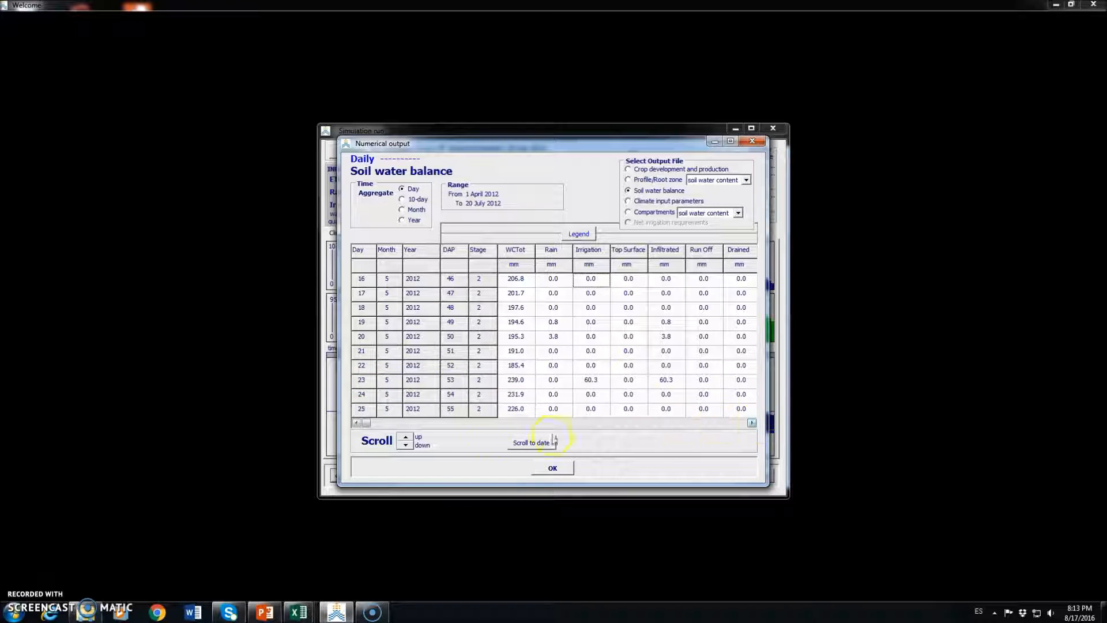
{"action": "left_click", "coordinate": [406, 445]}
{"action": "left_click", "coordinate": [405, 445]}
{"action": "left_click", "coordinate": [405, 445]}
{"action": "left_click", "coordinate": [405, 445]}
{"action": "left_click", "coordinate": [405, 445]}
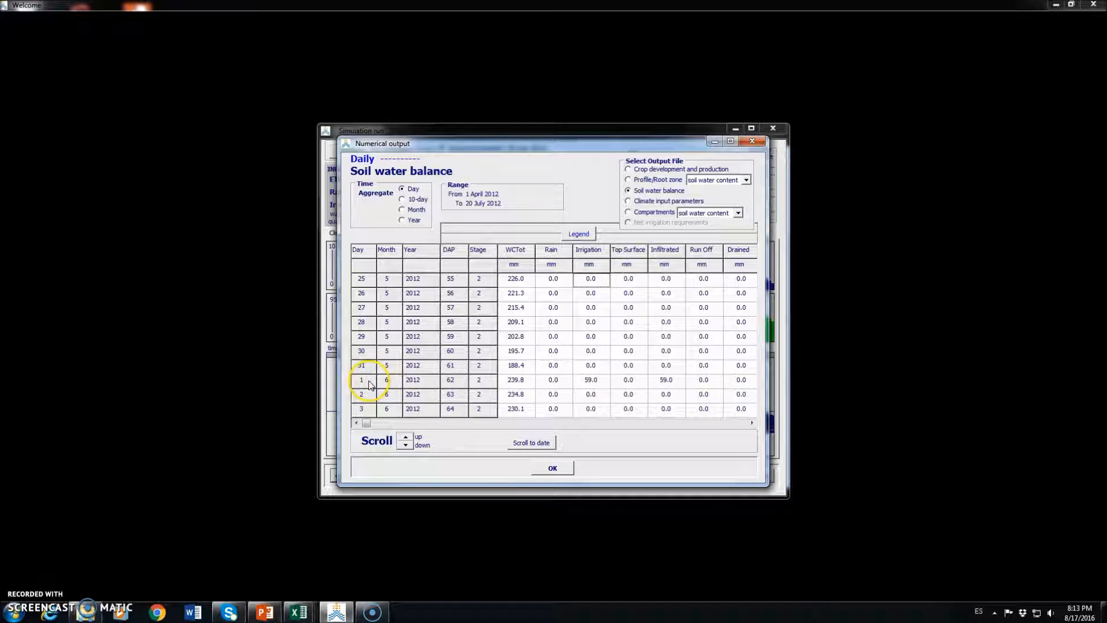
{"action": "left_click", "coordinate": [405, 445]}
{"action": "left_click", "coordinate": [405, 446]}
{"action": "left_click", "coordinate": [405, 445]}
{"action": "left_click", "coordinate": [405, 446]}
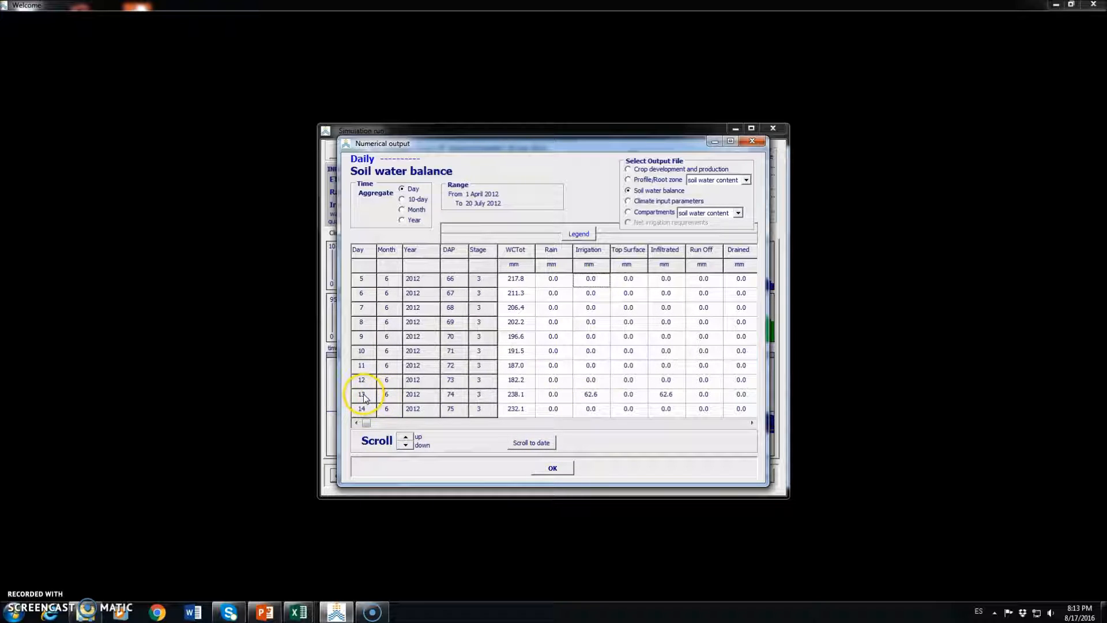
{"action": "left_click", "coordinate": [405, 445]}
{"action": "left_click", "coordinate": [406, 445]}
{"action": "left_click", "coordinate": [406, 446]}
{"action": "left_click", "coordinate": [406, 446]}
{"action": "left_click", "coordinate": [406, 446]}
{"action": "left_click", "coordinate": [406, 446]}
{"action": "left_click", "coordinate": [406, 446]}
{"action": "left_click", "coordinate": [406, 445]}
{"action": "left_click", "coordinate": [406, 446]}
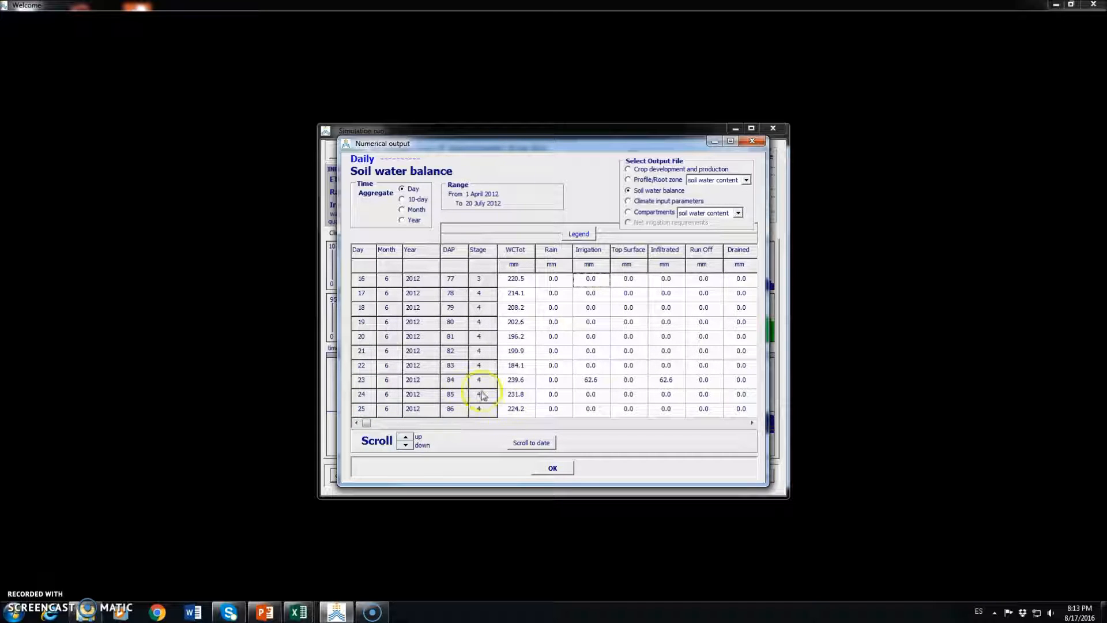
{"action": "left_click", "coordinate": [406, 446]}
{"action": "left_click", "coordinate": [406, 446]}
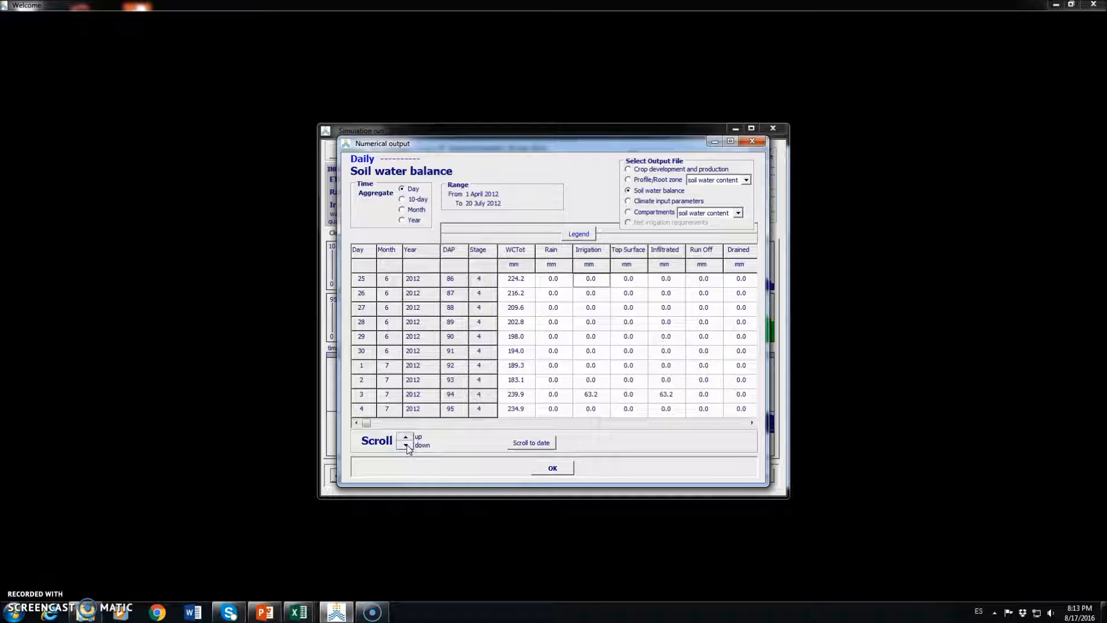
{"action": "left_click", "coordinate": [379, 398]}
{"action": "left_click", "coordinate": [405, 445]}
{"action": "left_click", "coordinate": [406, 445]}
{"action": "left_click", "coordinate": [405, 446]}
{"action": "left_click", "coordinate": [405, 445]}
{"action": "left_click", "coordinate": [405, 445]}
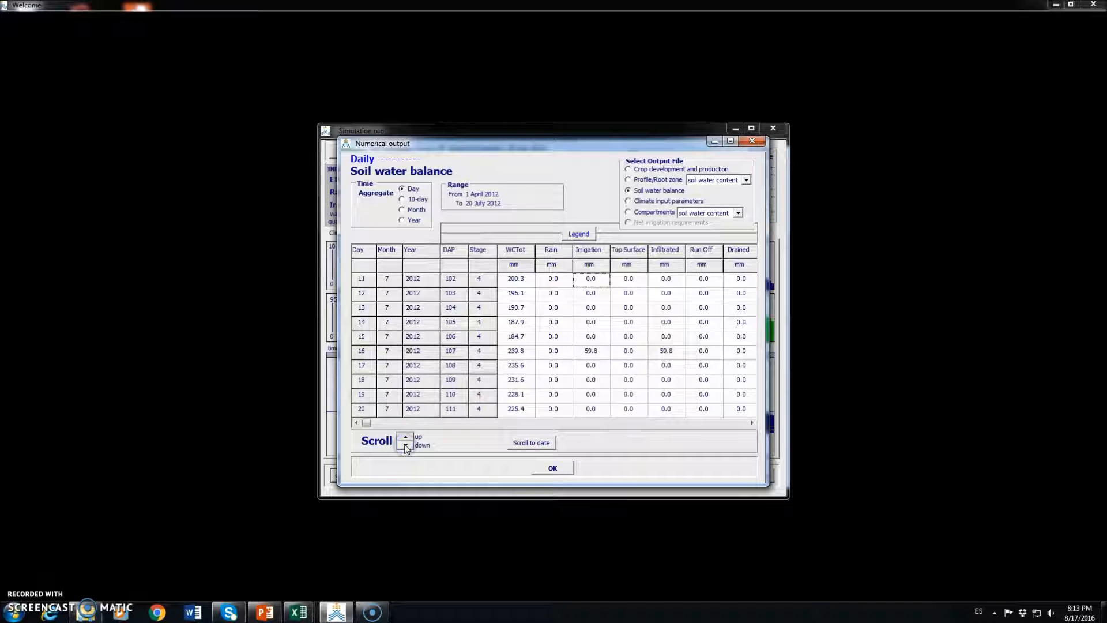
{"action": "left_click", "coordinate": [400, 355]}
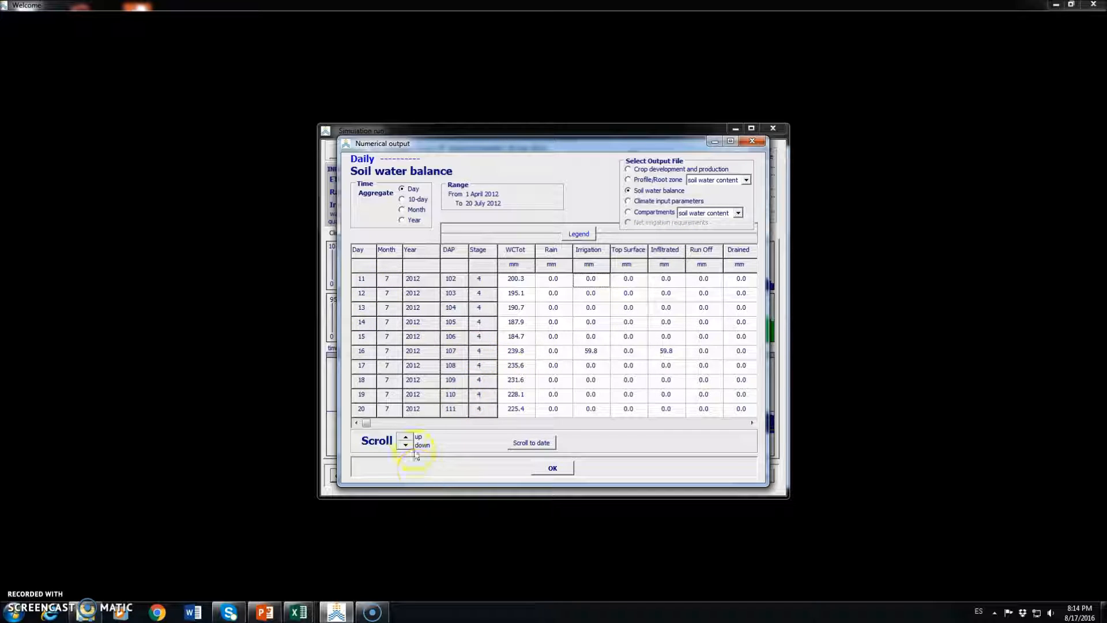
Recheck the early July irrigation event in the daily soil water balance and close the numerical output
{"action": "left_click", "coordinate": [406, 437]}
{"action": "left_click", "coordinate": [405, 437]}
{"action": "left_click", "coordinate": [406, 437]}
{"action": "left_click", "coordinate": [405, 437]}
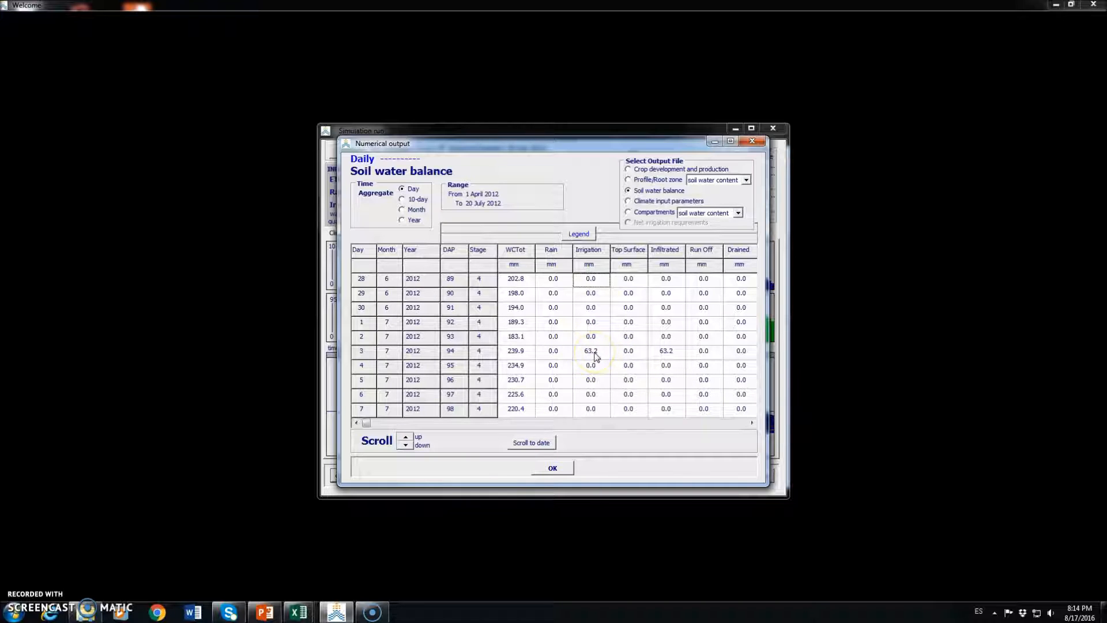
{"action": "left_click", "coordinate": [552, 469]}
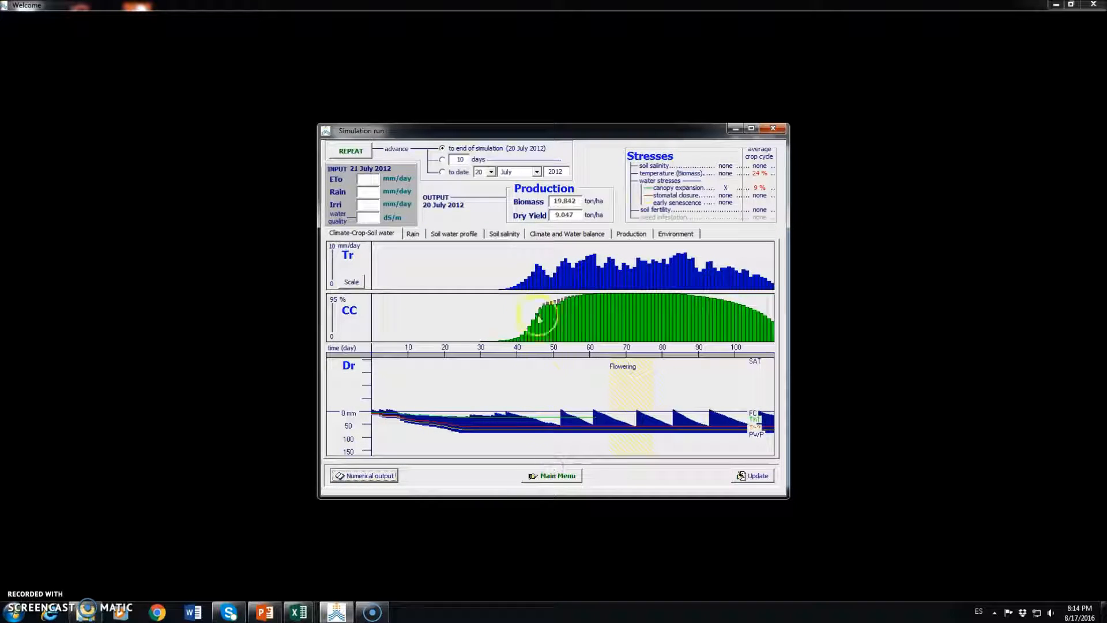
Exit the simulation run with its seasonal and daily results saved on disk, assigning sample_ as the common part of the output file names
{"action": "left_click", "coordinate": [555, 476]}
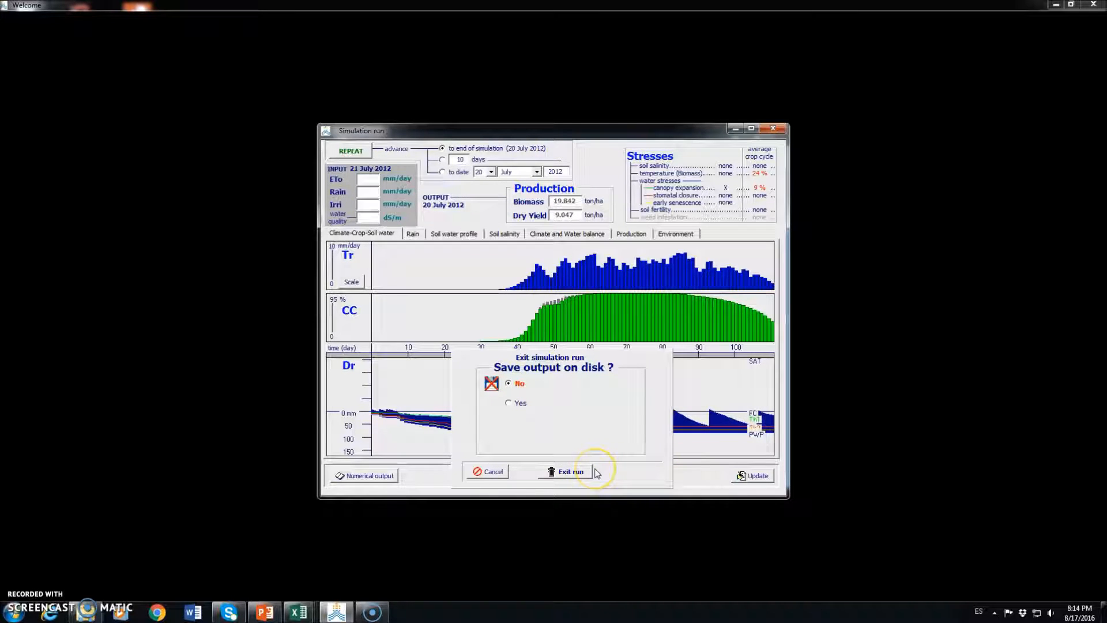
{"action": "left_click", "coordinate": [511, 406]}
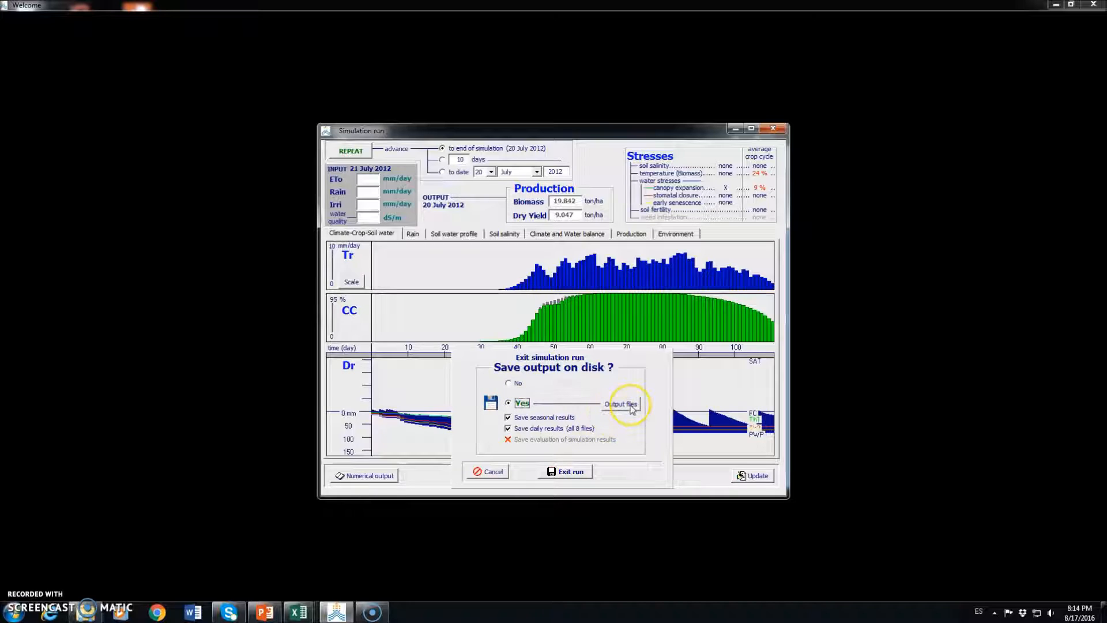
{"action": "left_click", "coordinate": [619, 404]}
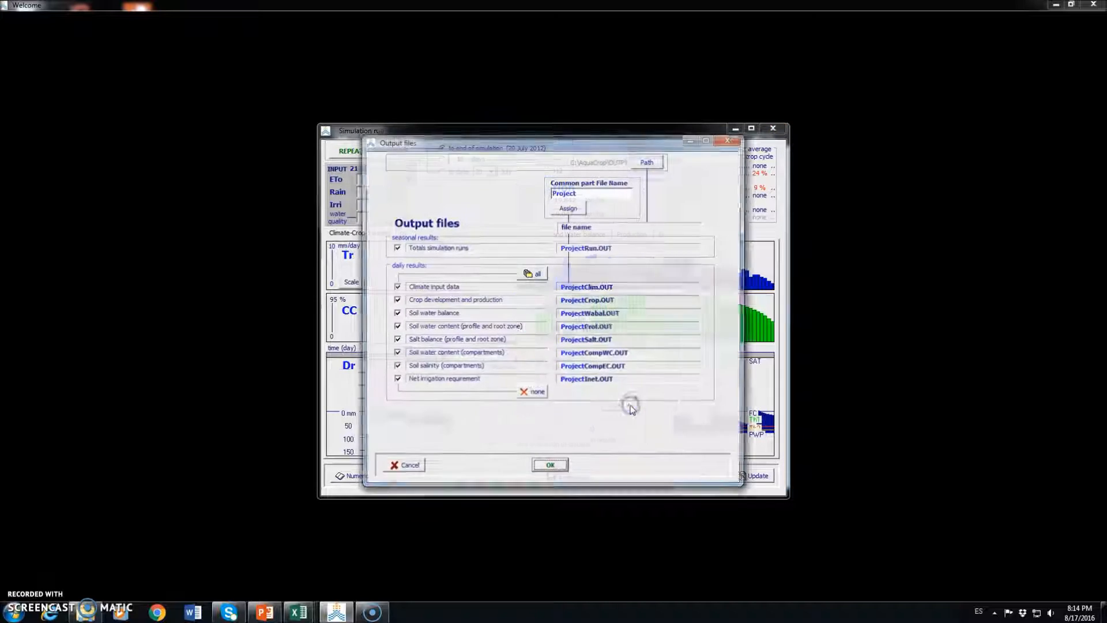
{"action": "left_click", "coordinate": [585, 194]}
{"action": "left_click_drag", "start_coordinate": [586, 194], "coordinate": [542, 191]}
{"action": "type", "text": "sample_"}
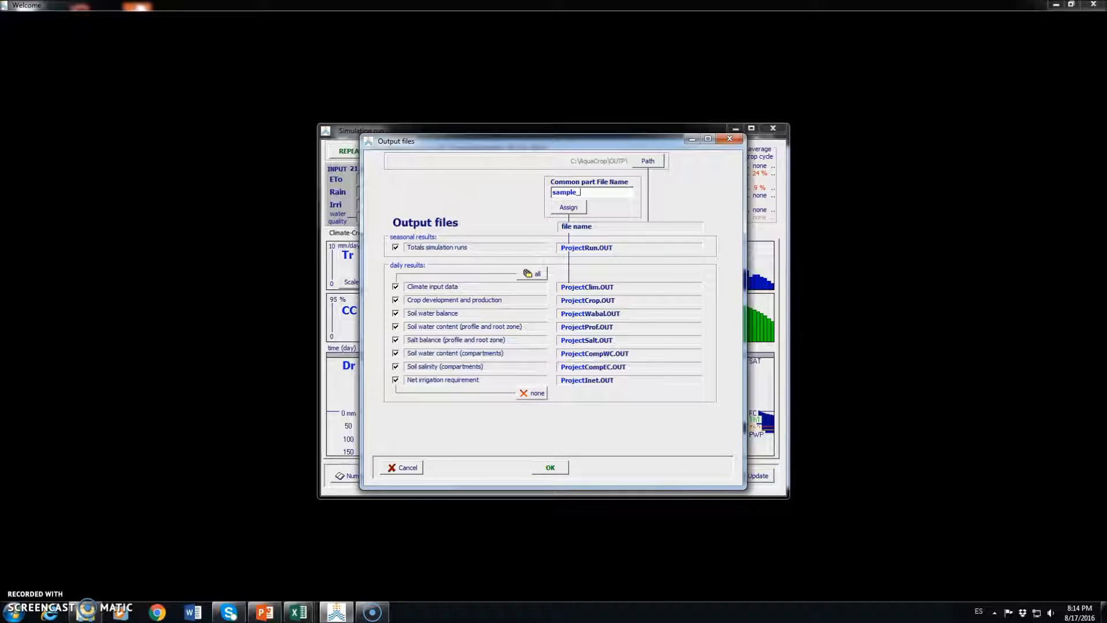
{"action": "left_click", "coordinate": [564, 207]}
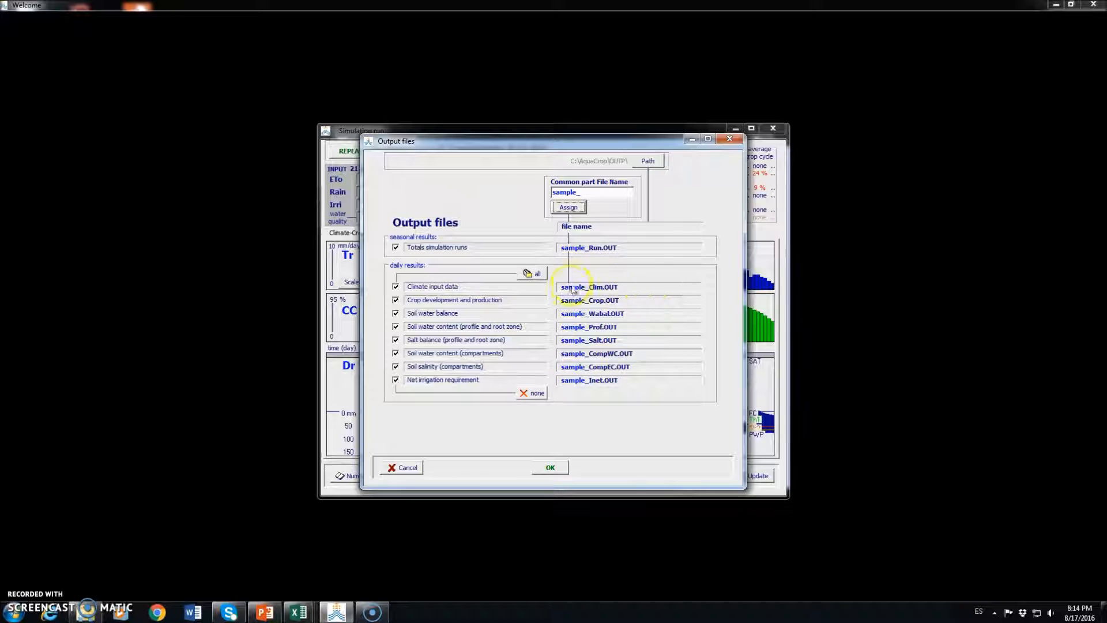
{"action": "left_click", "coordinate": [552, 468]}
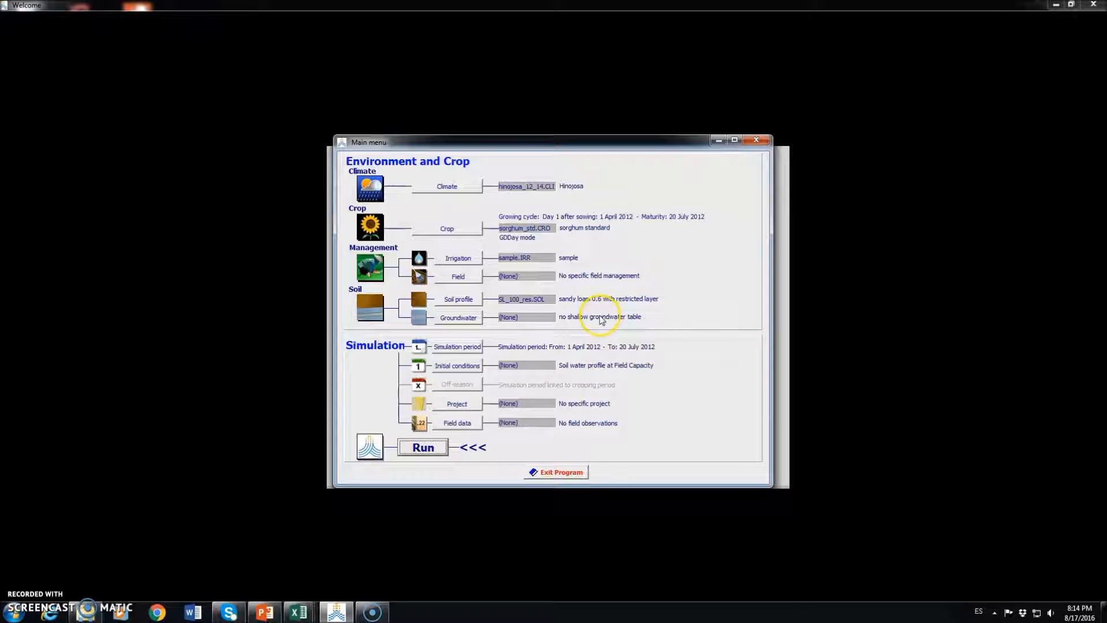
Start a new irrigation file of the type Irrigation schedule
{"action": "left_click", "coordinate": [460, 260]}
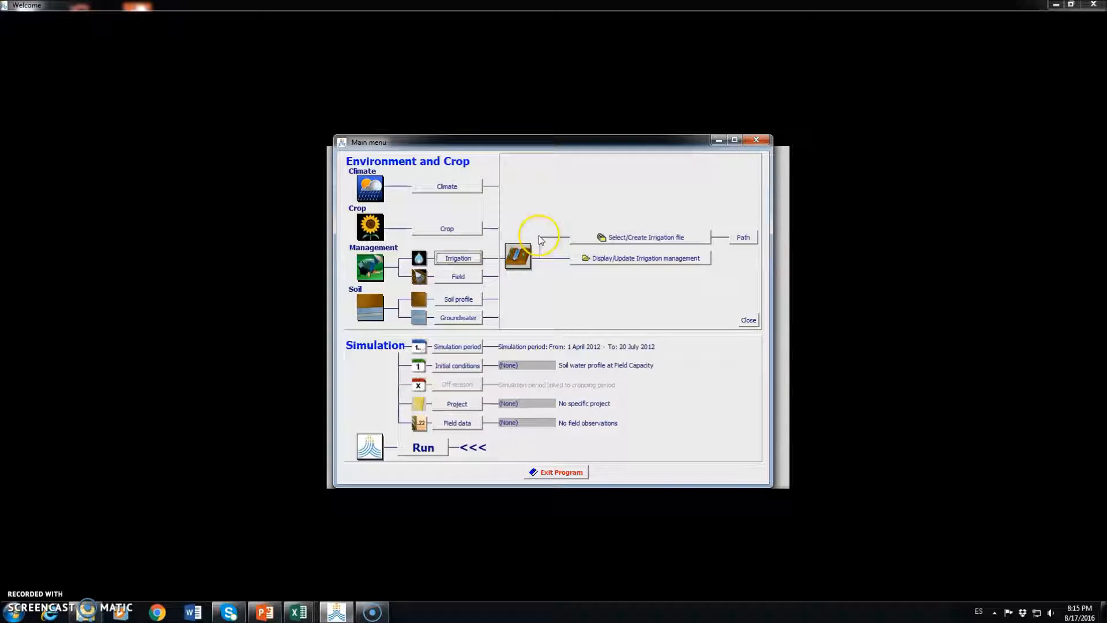
{"action": "left_click", "coordinate": [647, 238]}
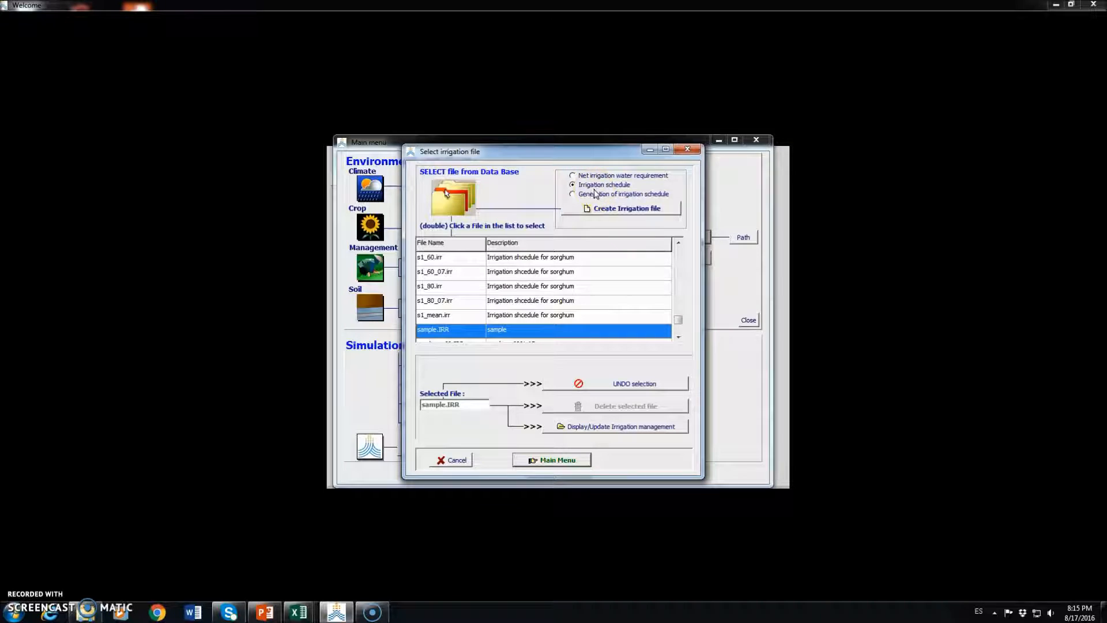
{"action": "left_click", "coordinate": [574, 195]}
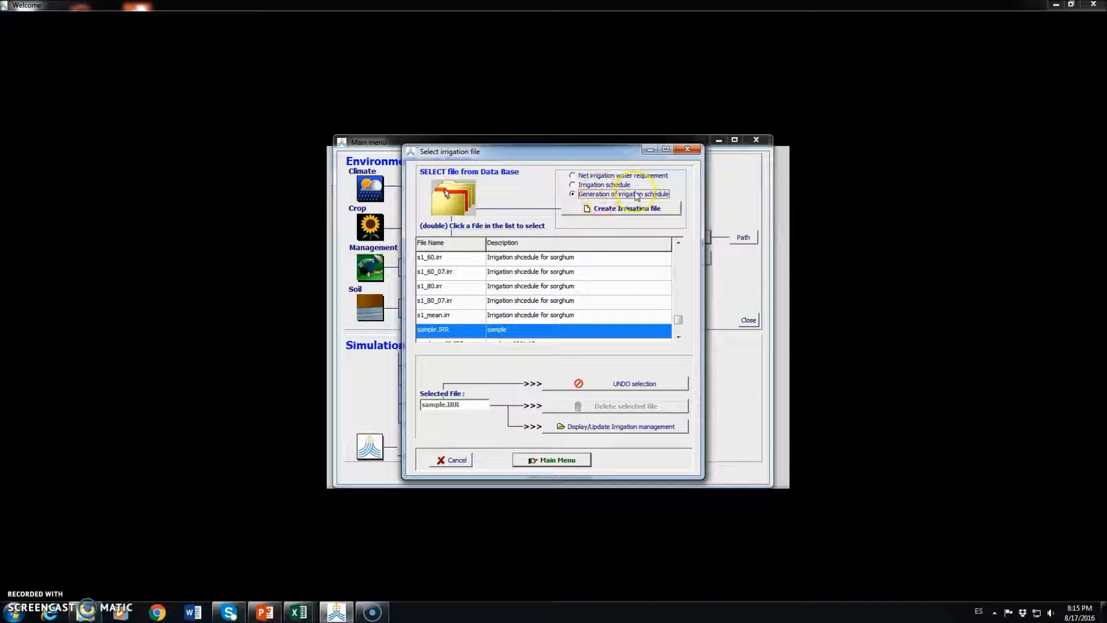
{"action": "left_click", "coordinate": [573, 185]}
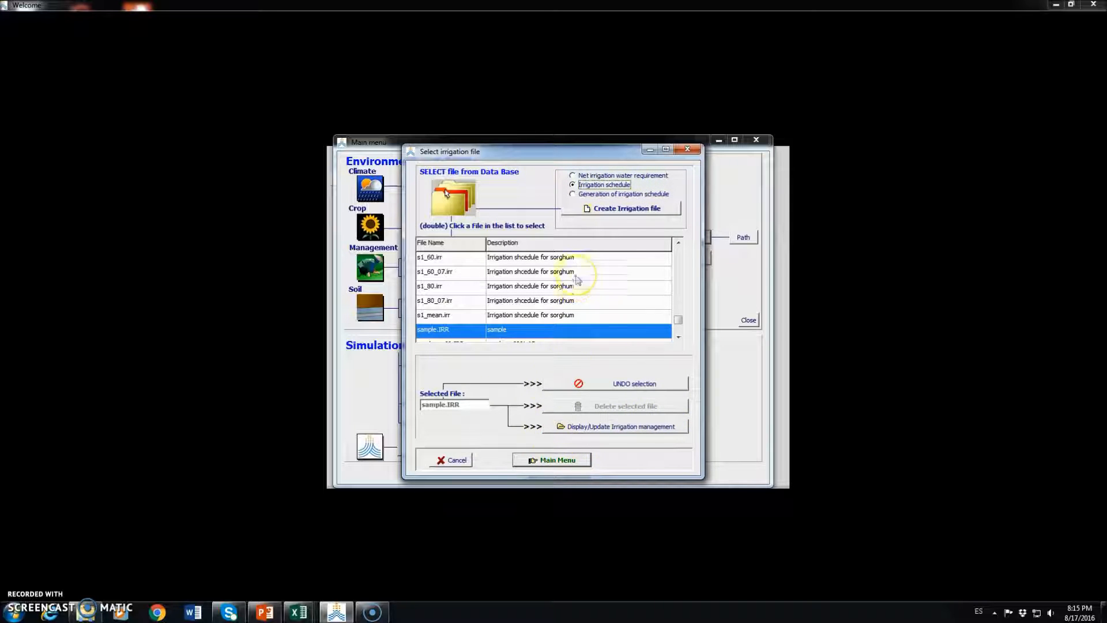
{"action": "left_click", "coordinate": [637, 211]}
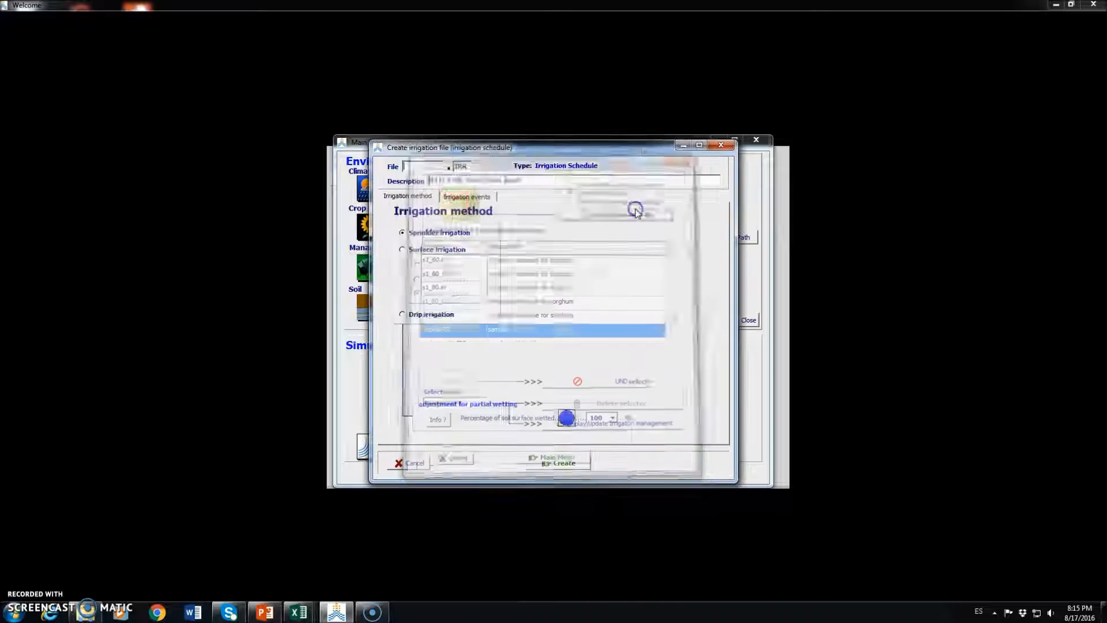
Name the new irrigation file sample_2 and describe it as "input irrigation schedule"
{"action": "left_click", "coordinate": [425, 167]}
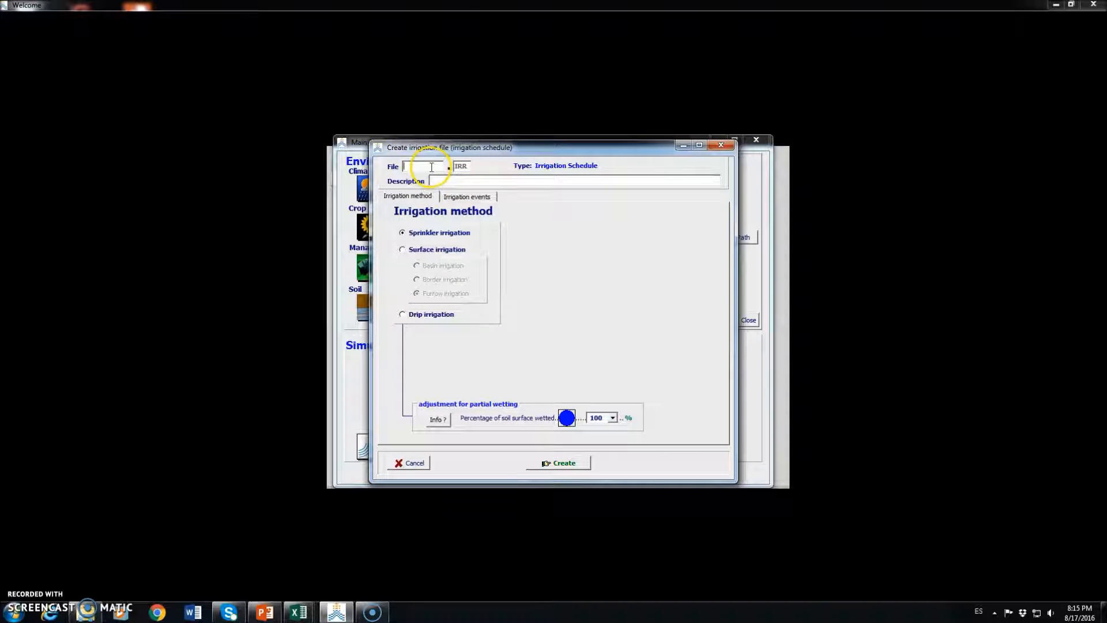
{"action": "type", "text": "sample_2"}
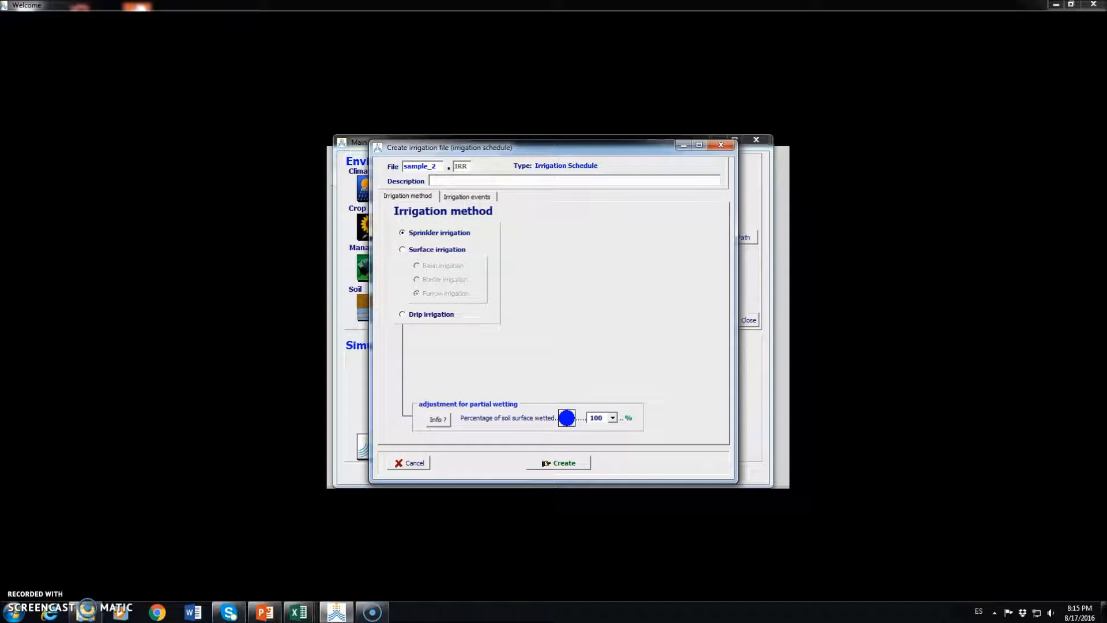
{"action": "left_click", "coordinate": [464, 181]}
{"action": "type", "text": "cr"}
{"action": "type", "text": "np"}
{"action": "type", "text": "ut irrigation schedule"}
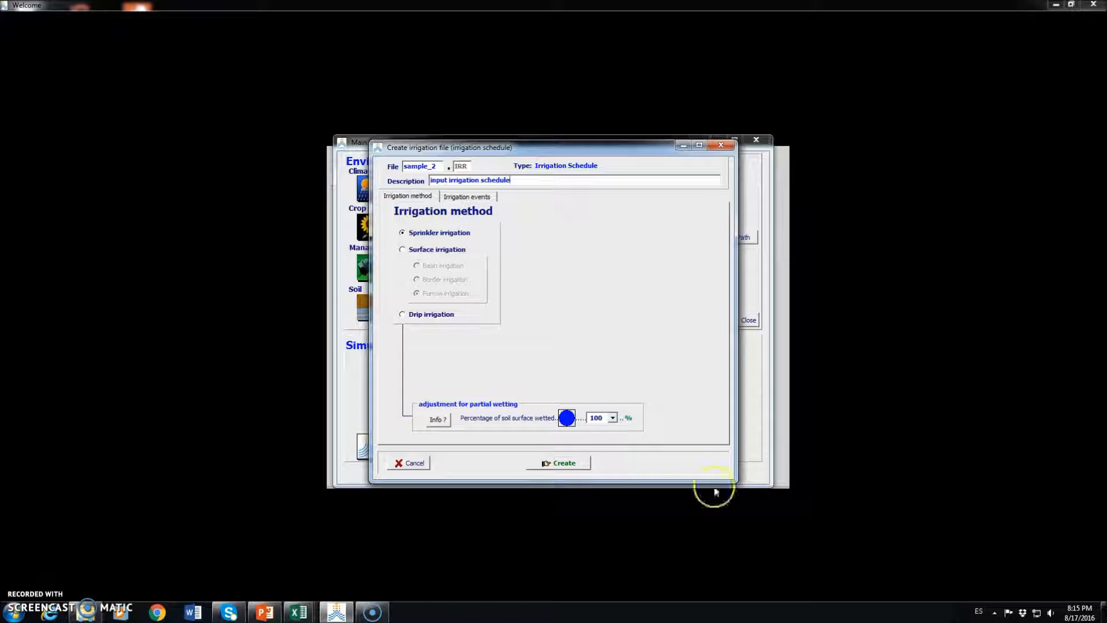
Enter the first irrigation event on day 53 with a net application of 61 mm
{"action": "left_click", "coordinate": [462, 197]}
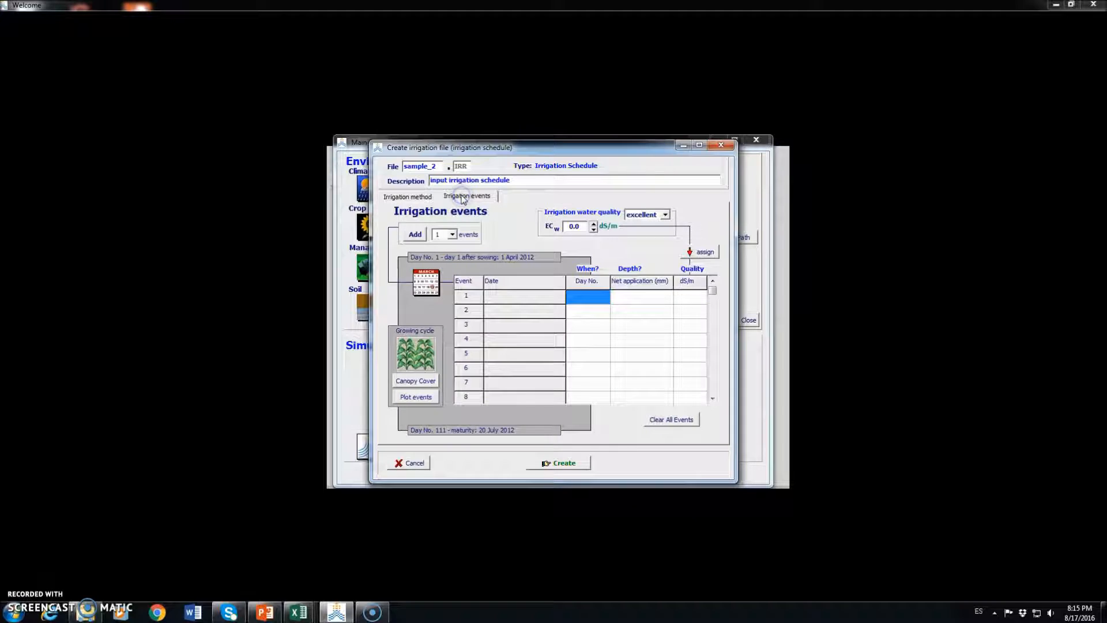
{"action": "left_click", "coordinate": [419, 198]}
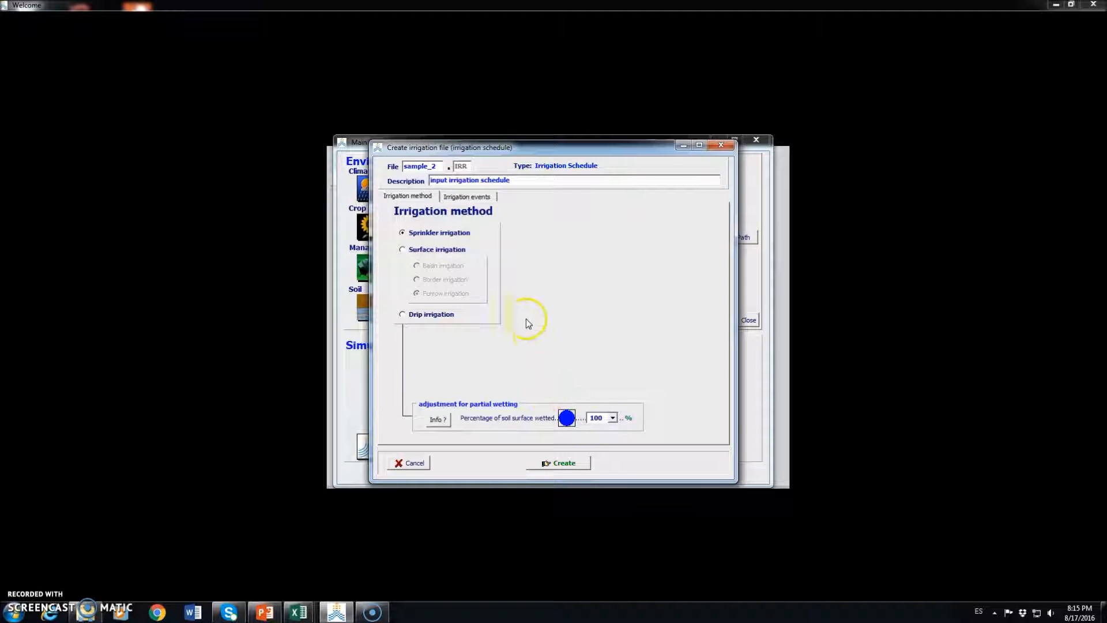
{"action": "left_click", "coordinate": [475, 199]}
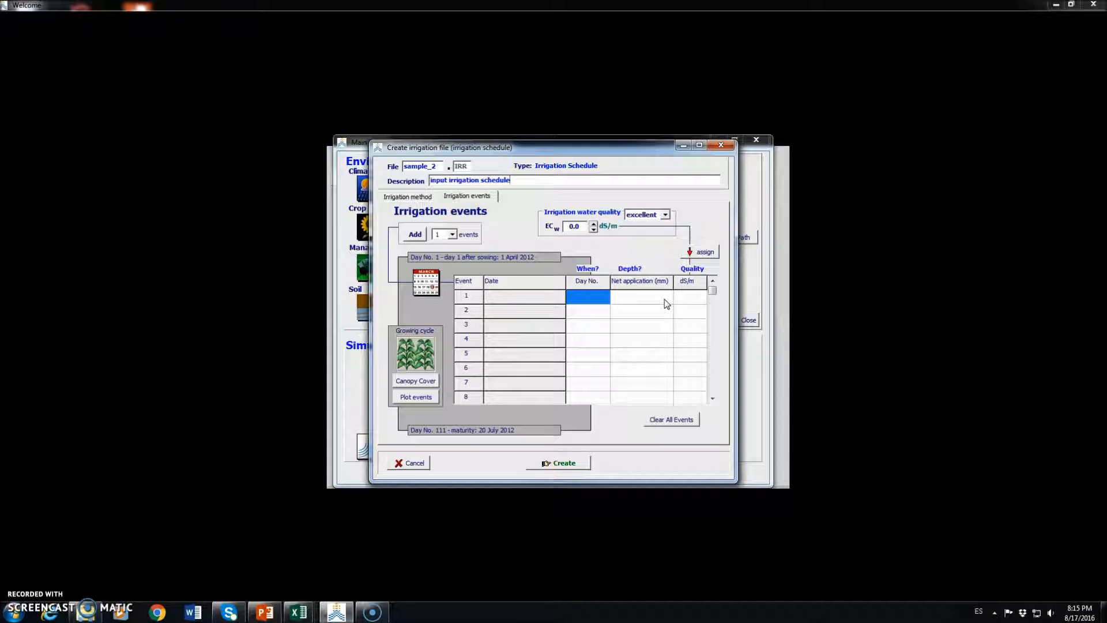
{"action": "left_click", "coordinate": [588, 305]}
{"action": "type", "text": "3"}
{"action": "left_click", "coordinate": [601, 300]}
{"action": "type", "text": "53"}
{"action": "key", "text": "Tab"}
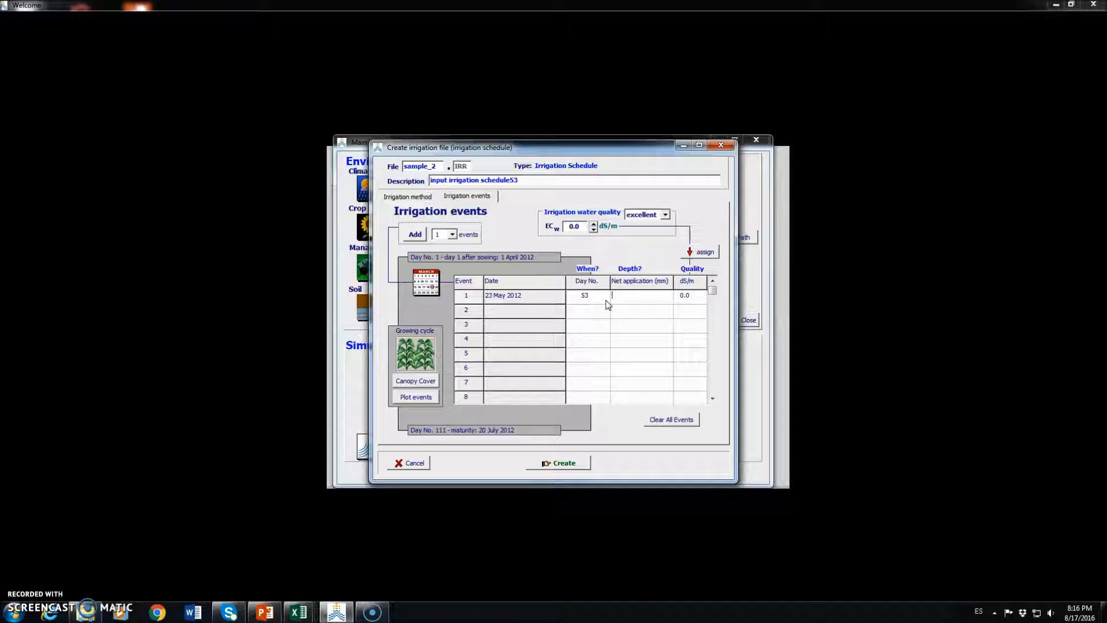
{"action": "type", "text": "61"}
{"action": "key", "text": "Return"}
Create the sample_2 irrigation file with the entered event and return to the main menu
{"action": "left_click", "coordinate": [592, 315]}
{"action": "left_click", "coordinate": [570, 465]}
{"action": "left_click", "coordinate": [569, 465]}
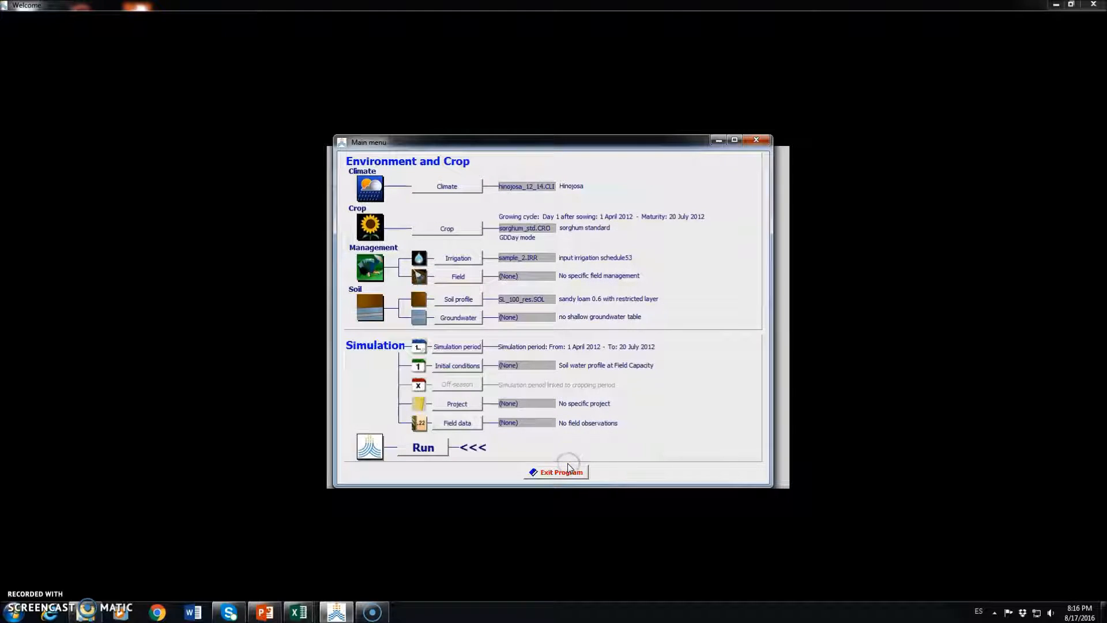
Select the existing irrigation file s1_60.irr from the database
{"action": "left_click", "coordinate": [459, 258]}
{"action": "left_click", "coordinate": [614, 237]}
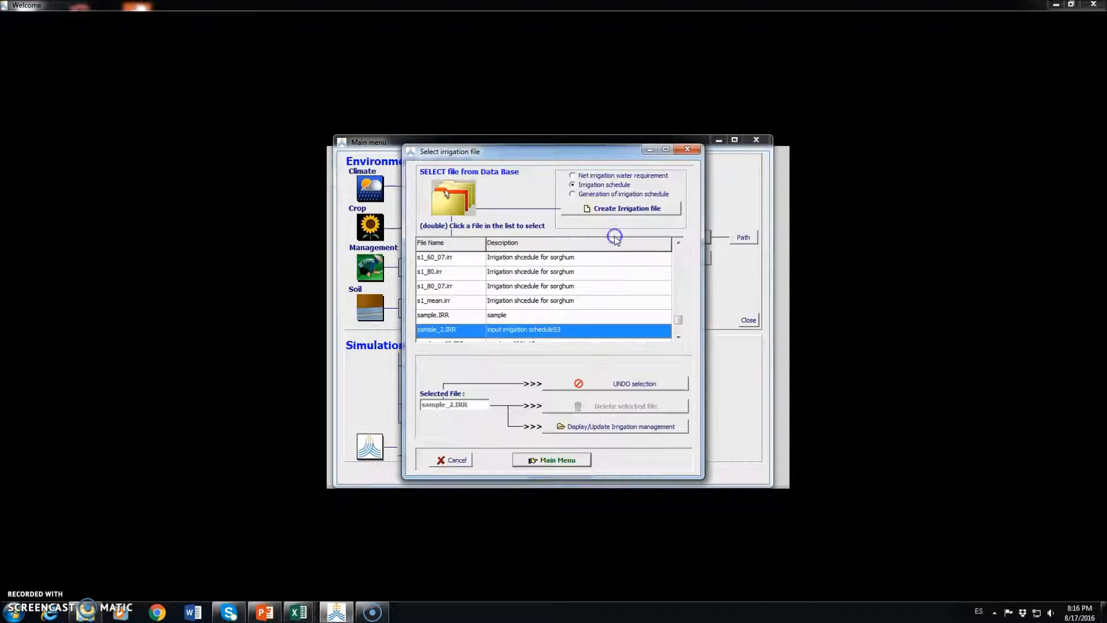
{"action": "left_click", "coordinate": [679, 261]}
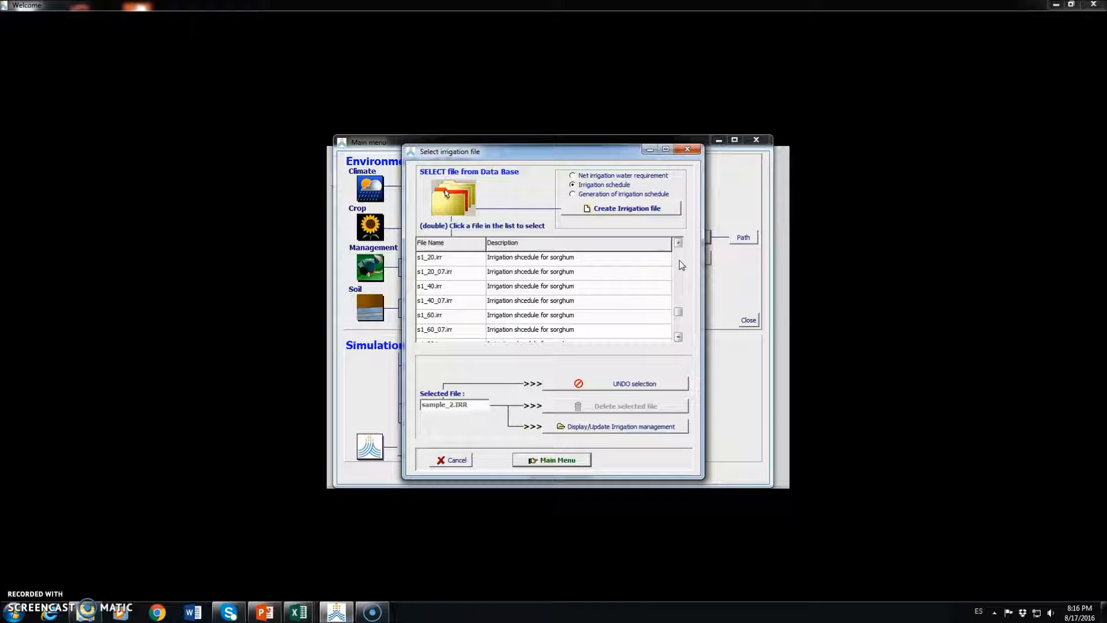
{"action": "left_click", "coordinate": [326, 396]}
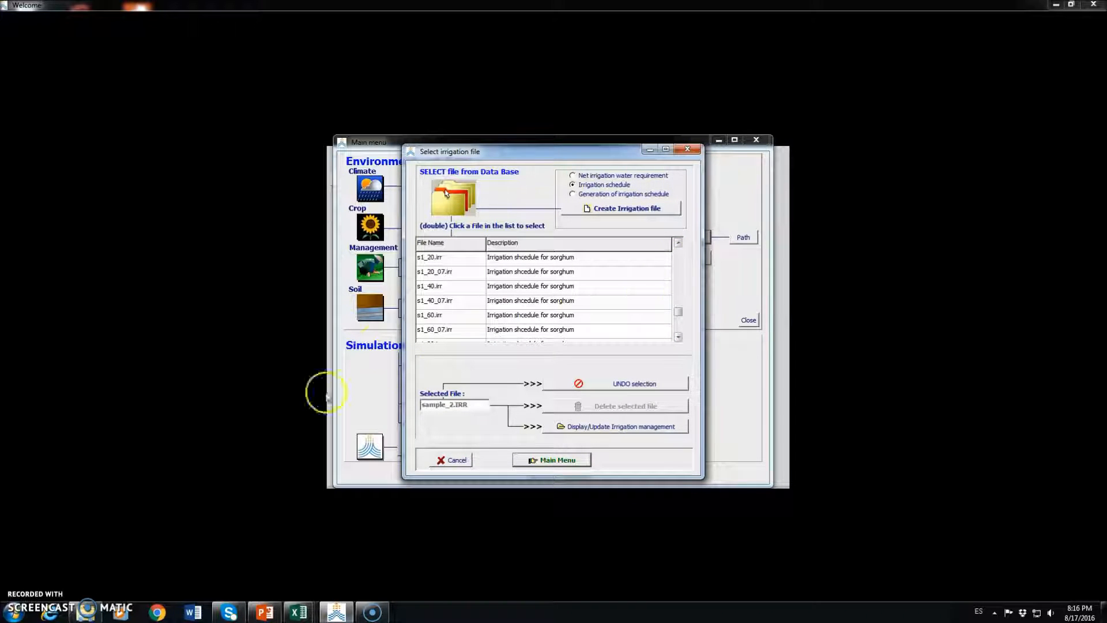
{"action": "double_click", "coordinate": [436, 314]}
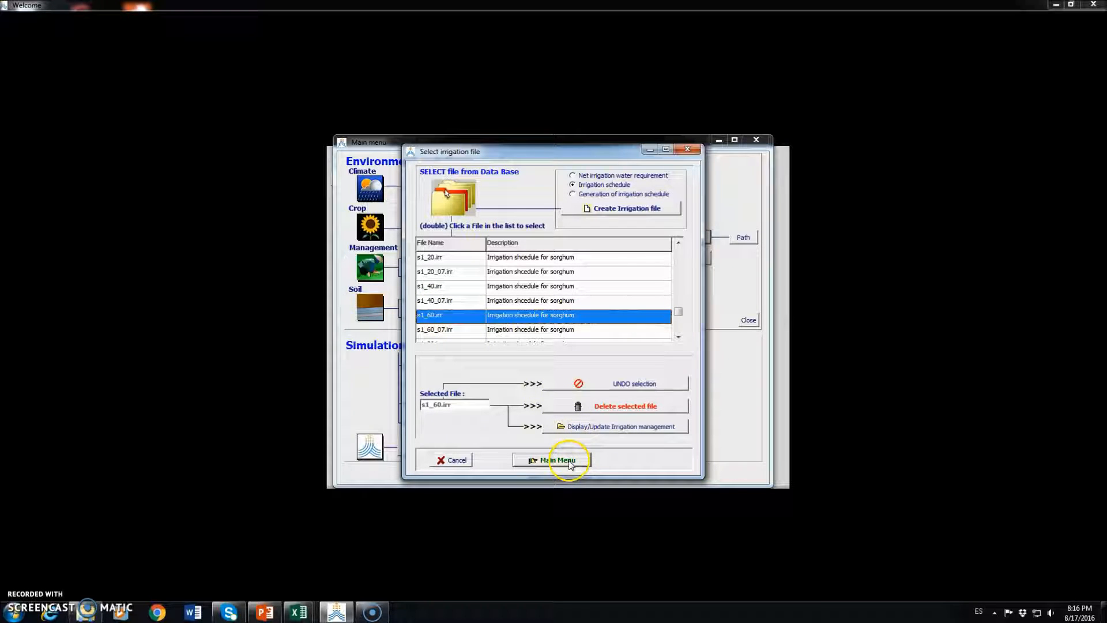
Review the irrigation events of s1_60.irr and return to the main menu with that file loaded
{"action": "left_click", "coordinate": [594, 426]}
{"action": "left_click", "coordinate": [496, 196]}
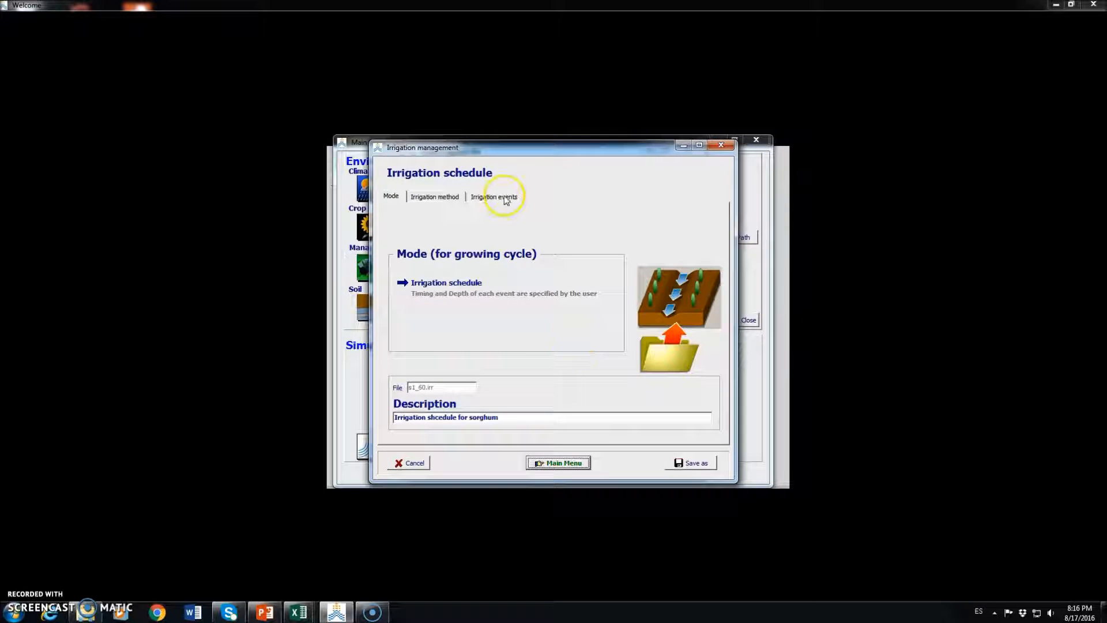
{"action": "left_click", "coordinate": [533, 301]}
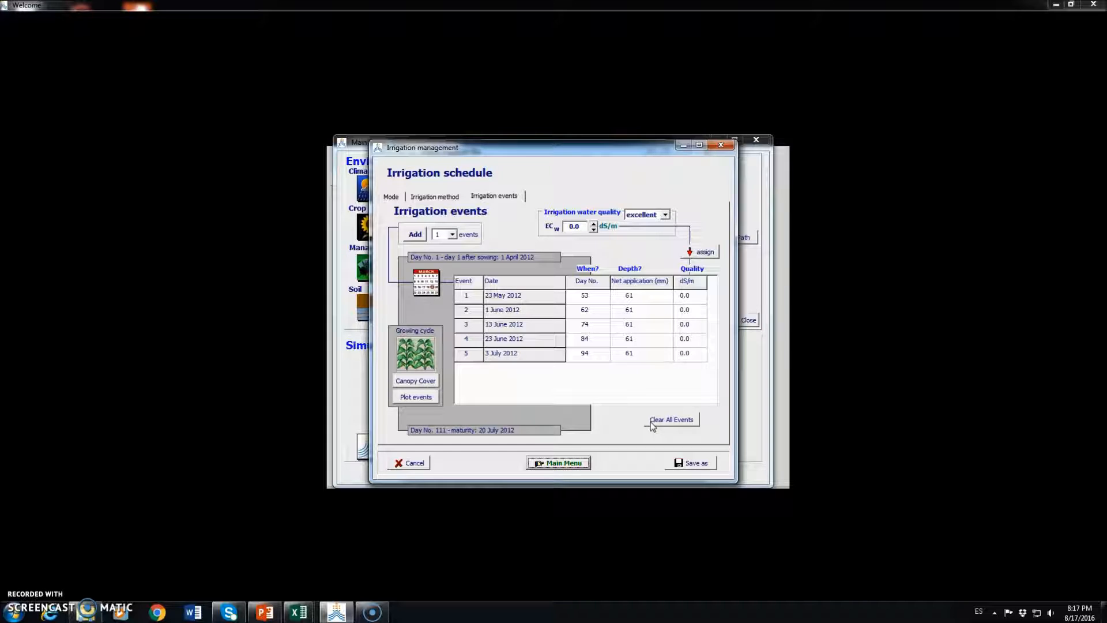
{"action": "left_click", "coordinate": [567, 462]}
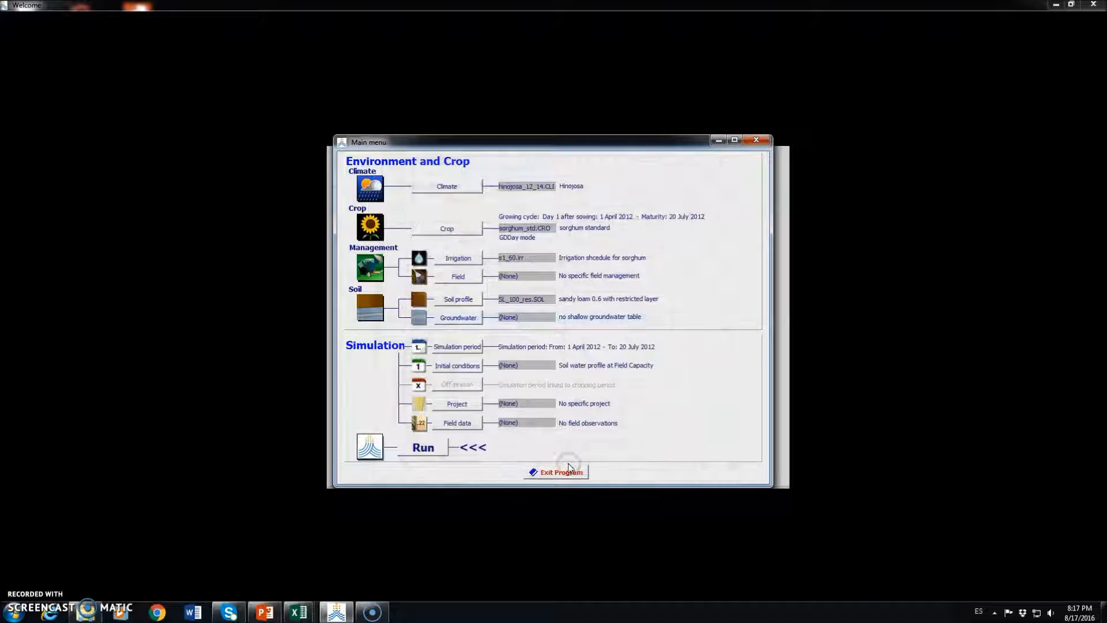
Run the simulation with the s1_60.irr irrigation schedule through to the end of the period, 20 July 2012
{"action": "left_click", "coordinate": [430, 448]}
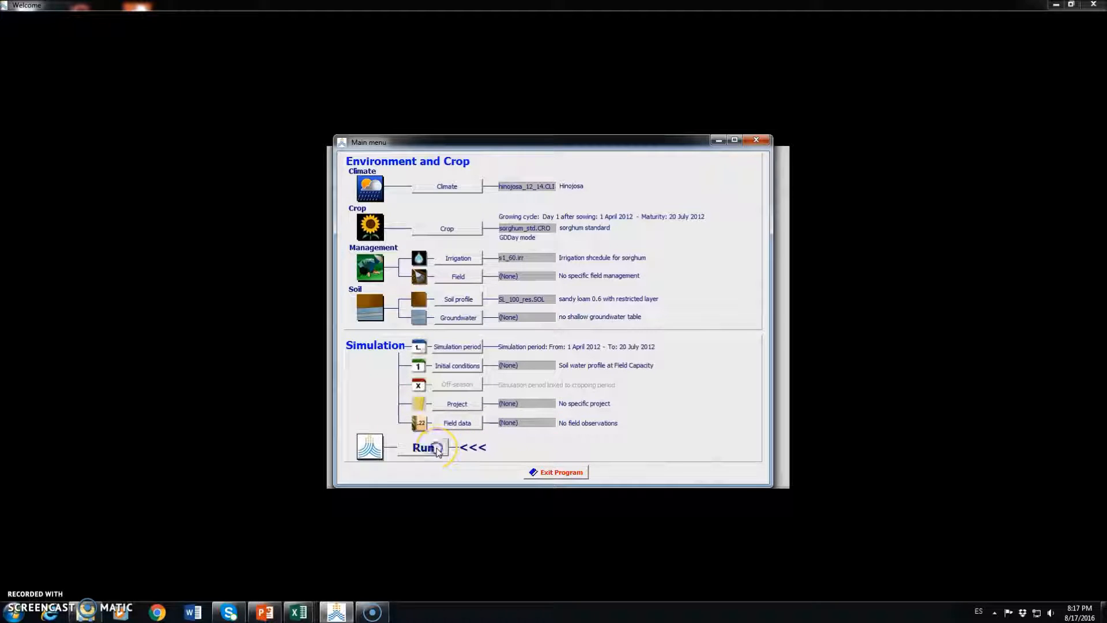
{"action": "left_click", "coordinate": [352, 151]}
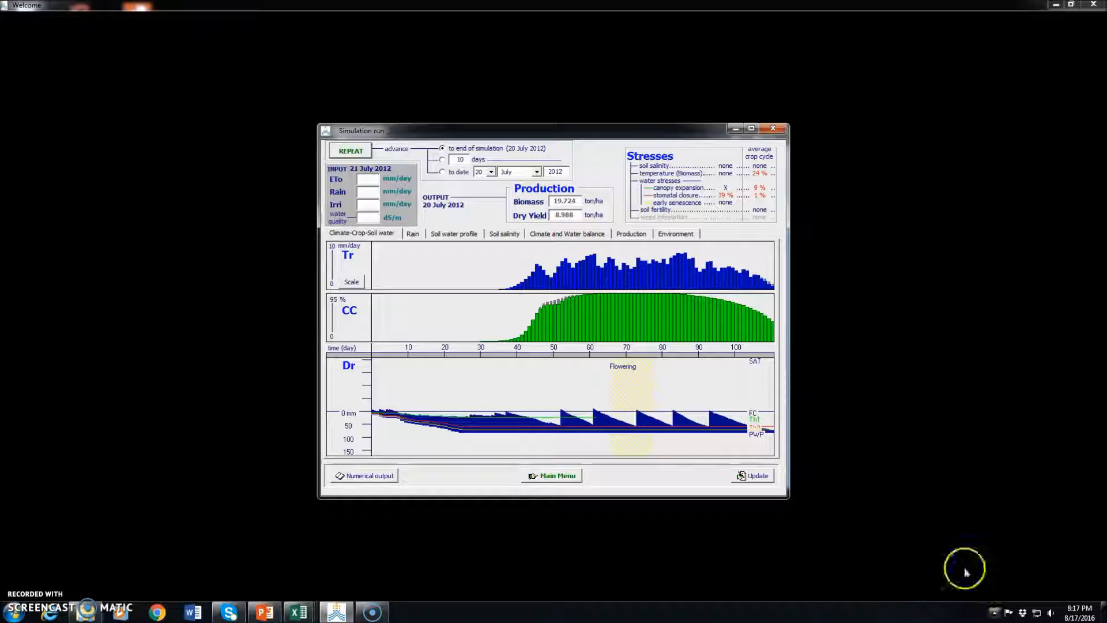
{"action": "left_click", "coordinate": [776, 427]}
Exit the run to the main menu, saving seasonal and daily results with sample_50 as the common part of the output file names
{"action": "left_click", "coordinate": [552, 477]}
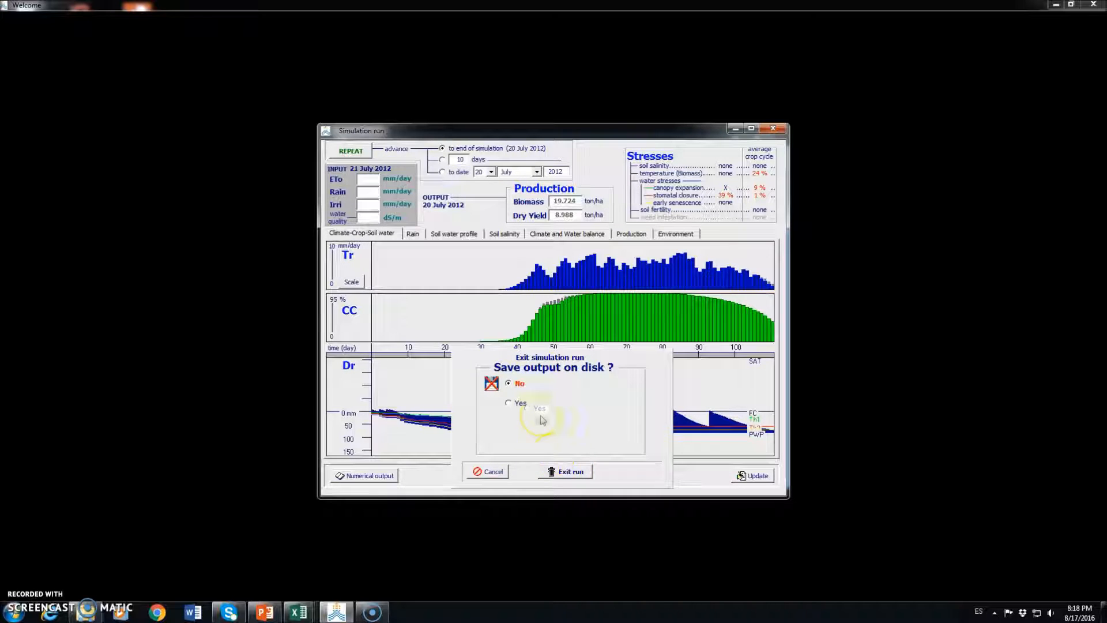
{"action": "left_click", "coordinate": [510, 403]}
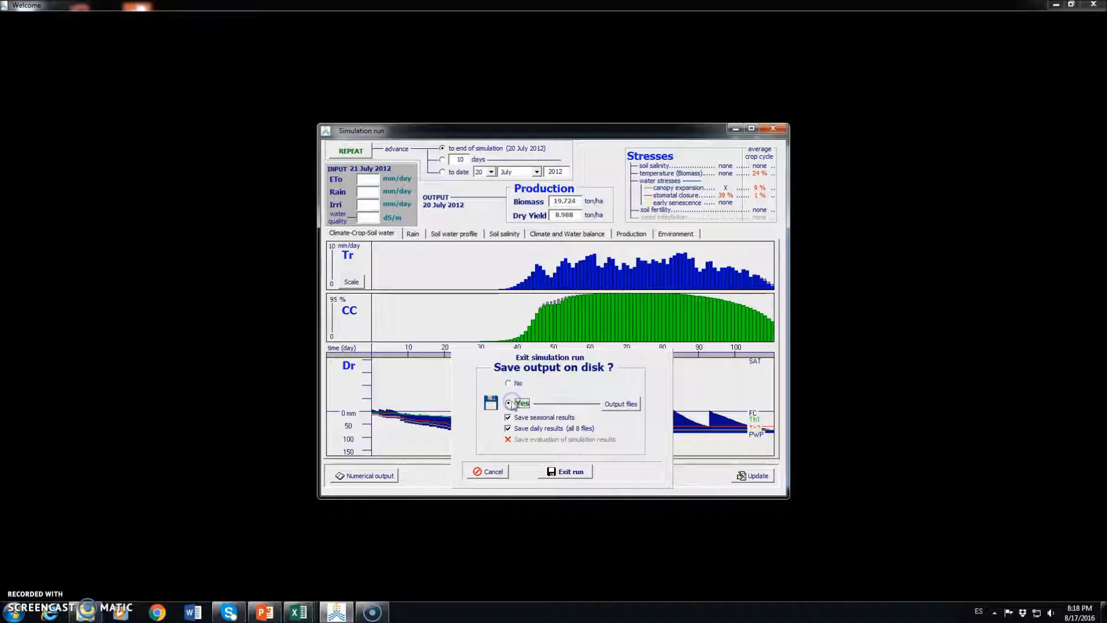
{"action": "left_click", "coordinate": [621, 404]}
{"action": "double_click", "coordinate": [594, 192]}
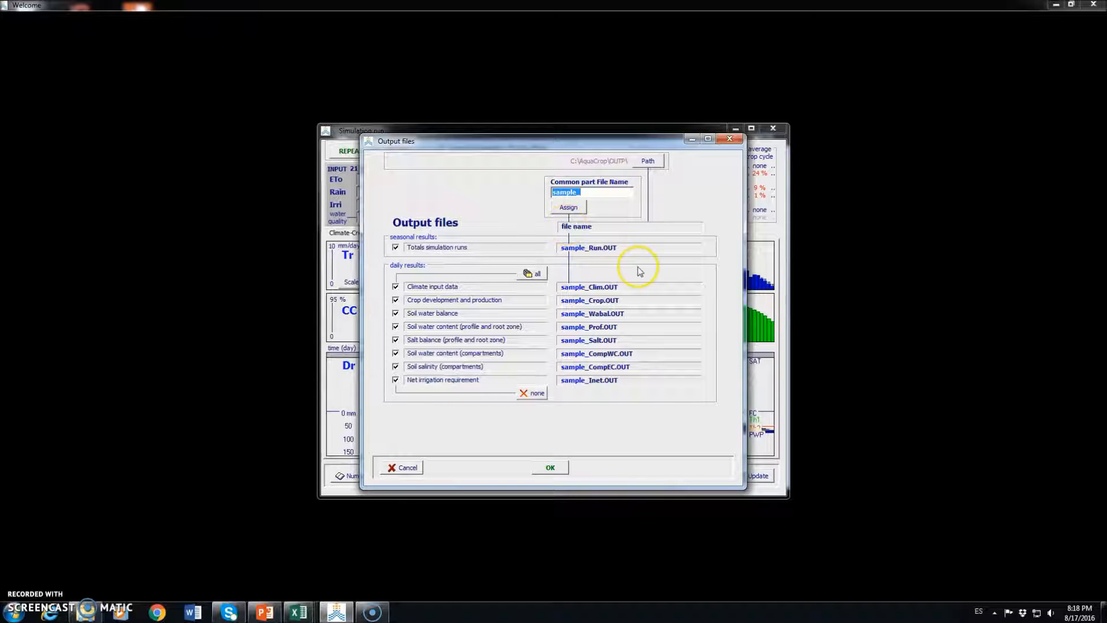
{"action": "type", "text": "sampl"}
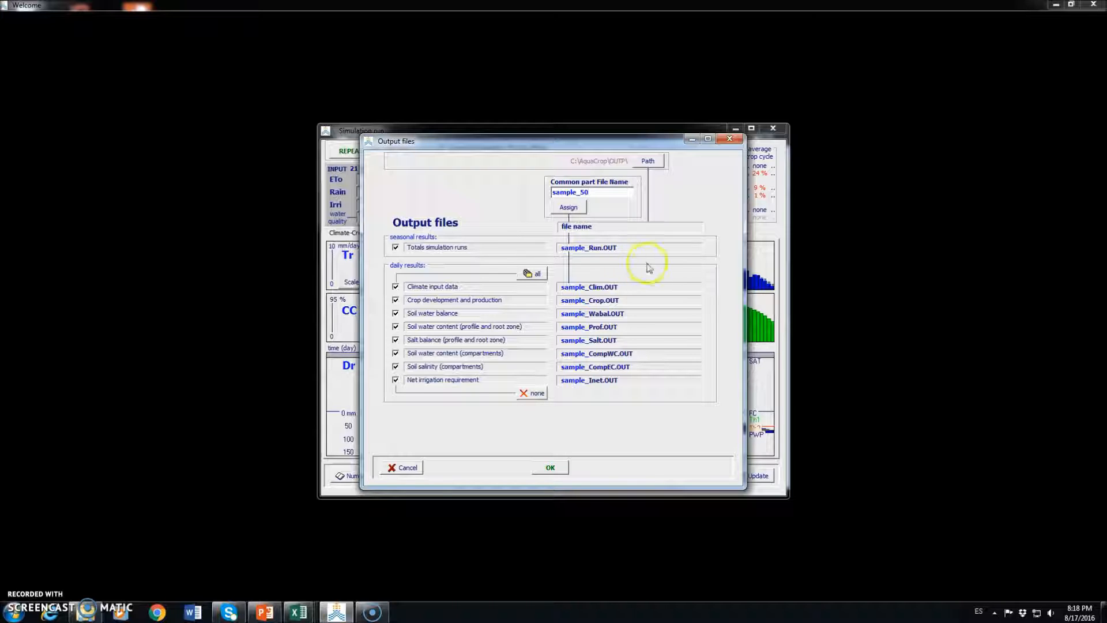
{"action": "left_click", "coordinate": [568, 207]}
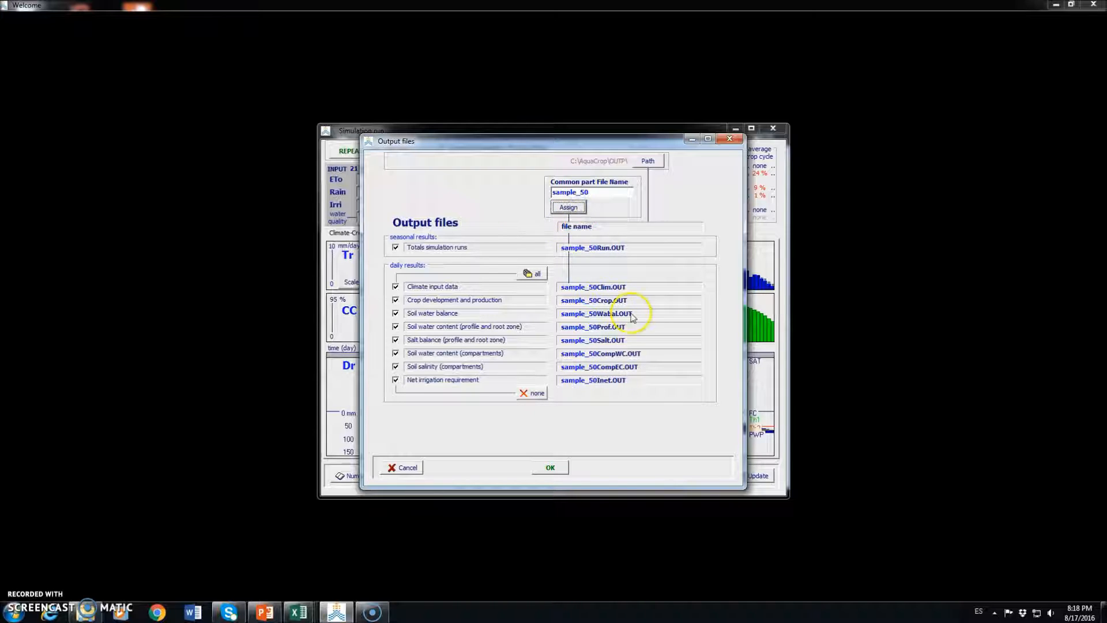
{"action": "left_click", "coordinate": [550, 466]}
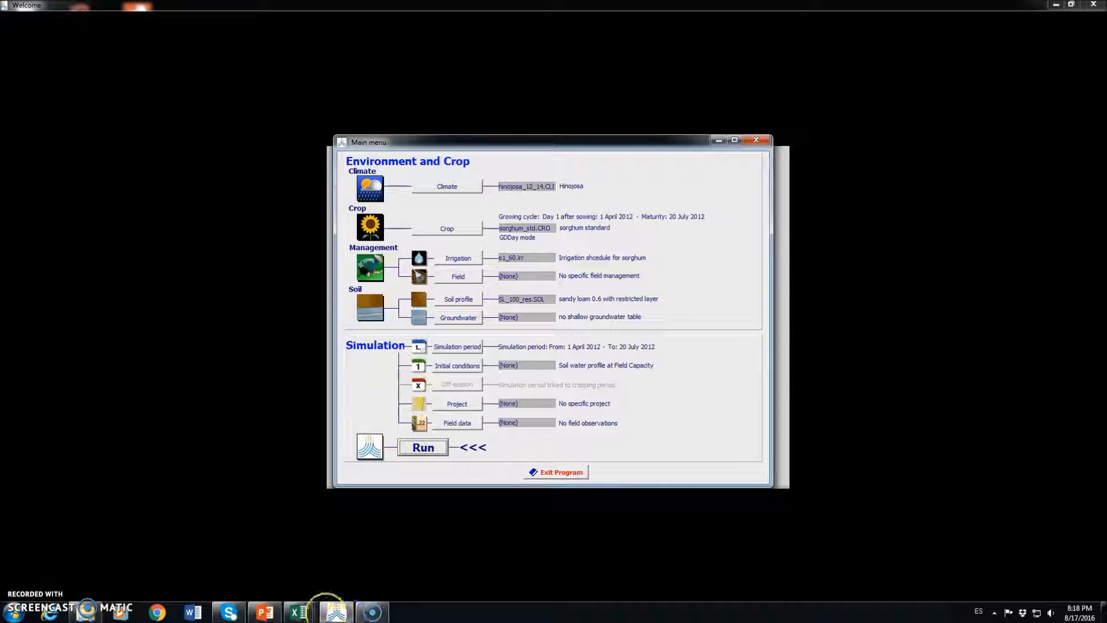
Switch to irrigation_variability_analysis.xlsx in Excel and review the seasonal simulation results on Hoja2, from irrigation through to yield
{"action": "mouse_move", "coordinate": [295, 616]}
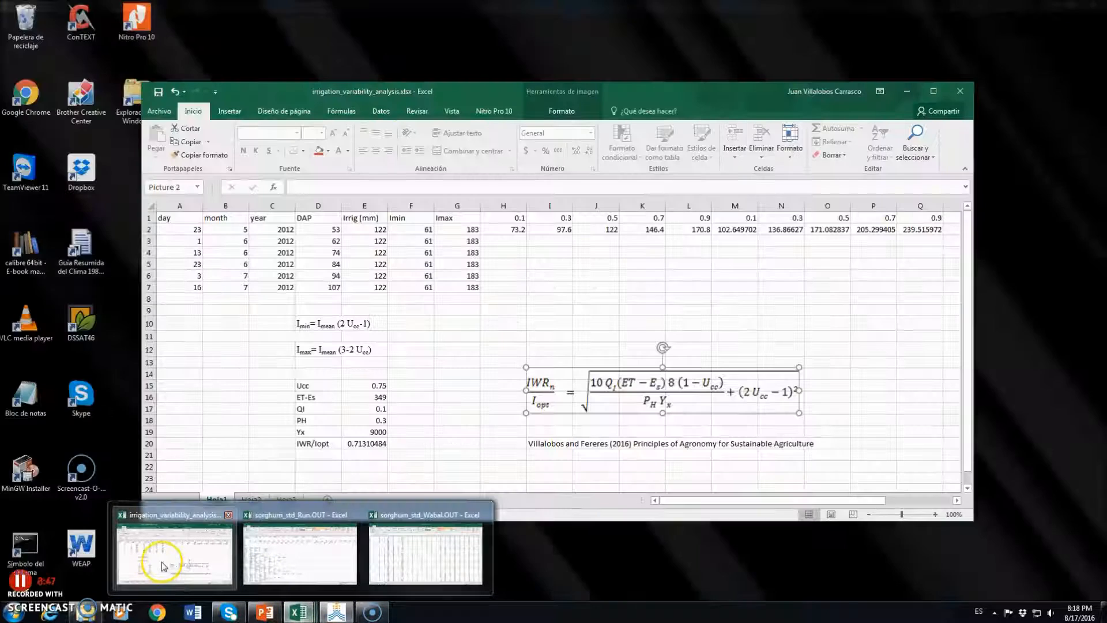
{"action": "left_click", "coordinate": [162, 561]}
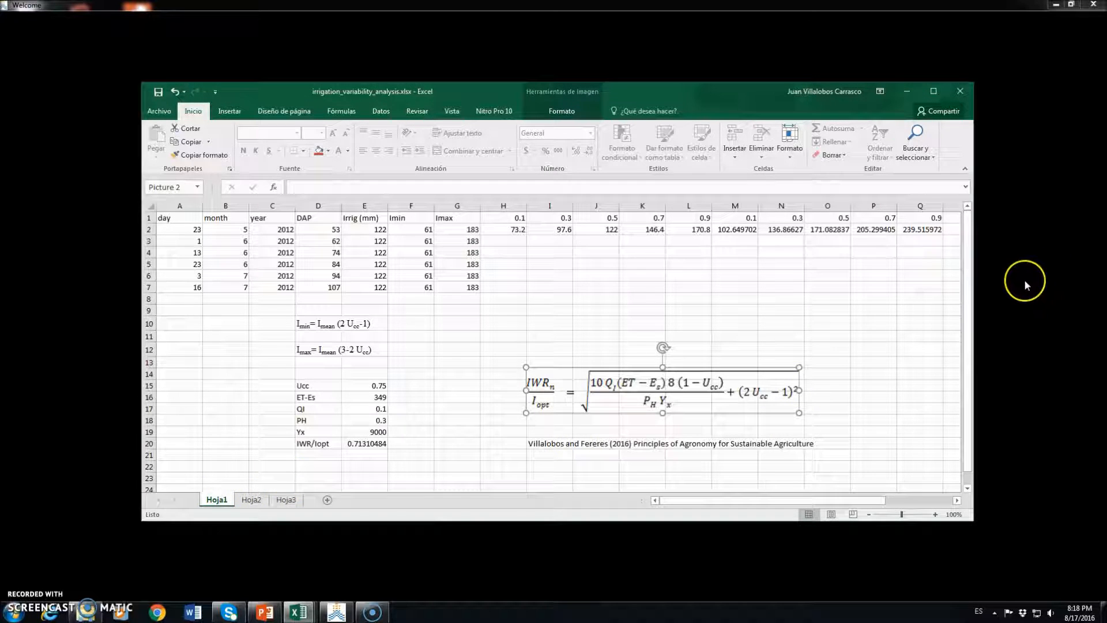
{"action": "left_click", "coordinate": [249, 500]}
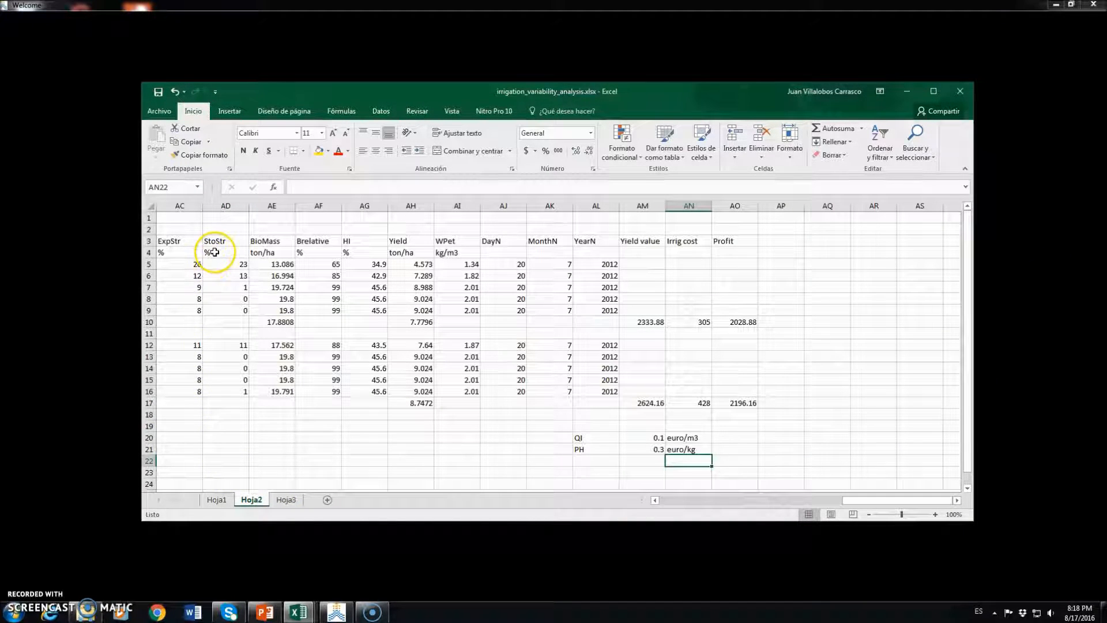
{"action": "left_click", "coordinate": [674, 500]}
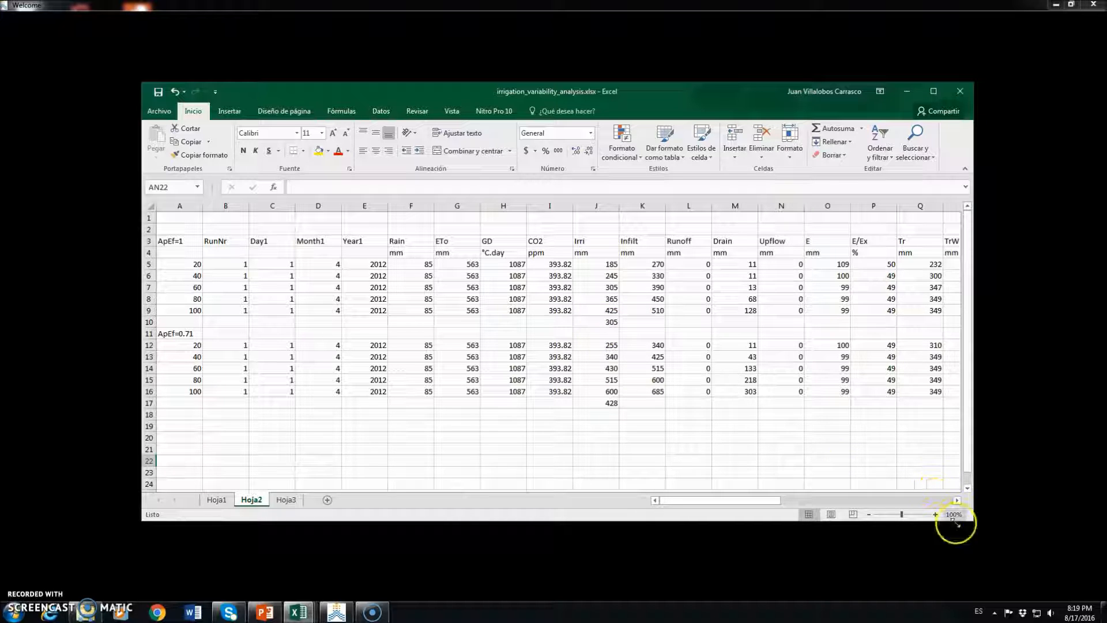
{"action": "left_click", "coordinate": [956, 500]}
{"action": "left_click", "coordinate": [956, 500]}
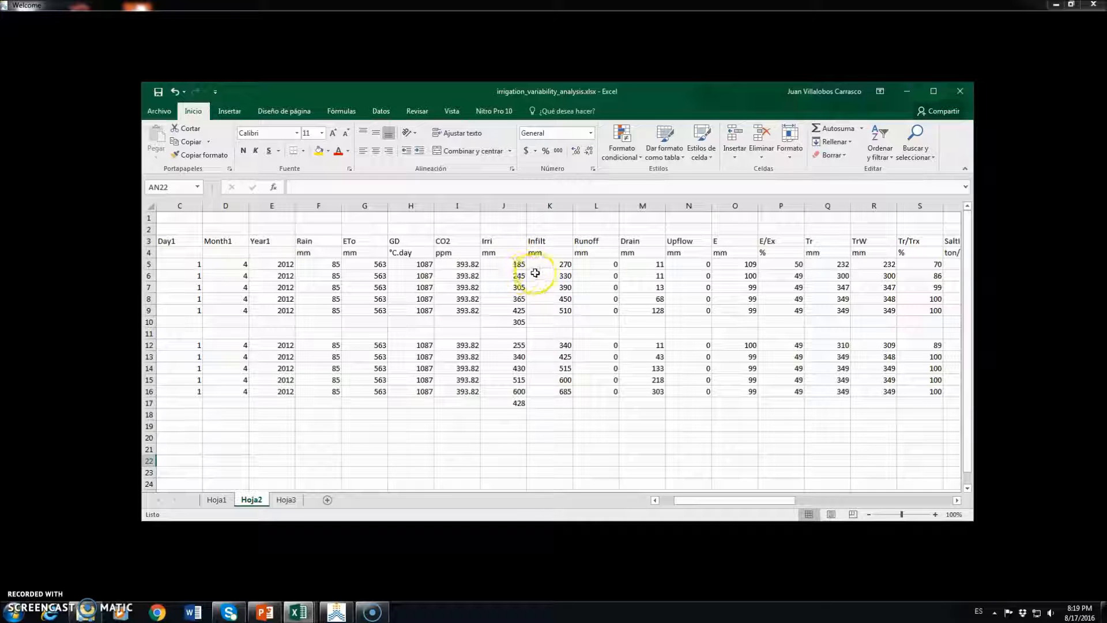
{"action": "left_click", "coordinate": [956, 501]}
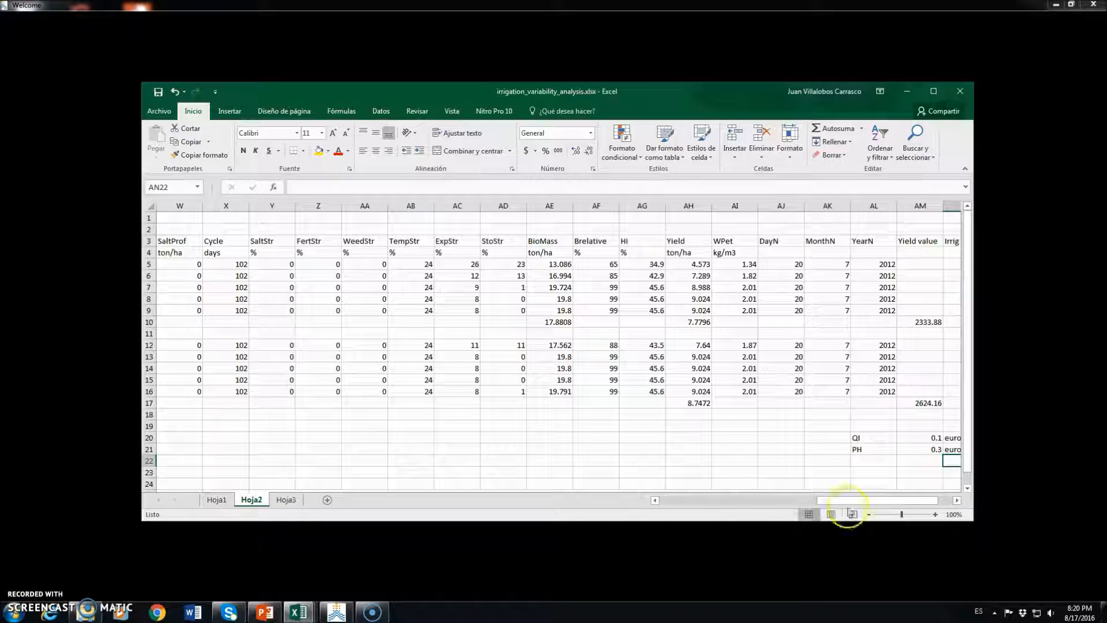
Add the units euro/m3 beside the QI value and euro/kg beside the PH value on Hoja1
{"action": "left_click", "coordinate": [216, 499]}
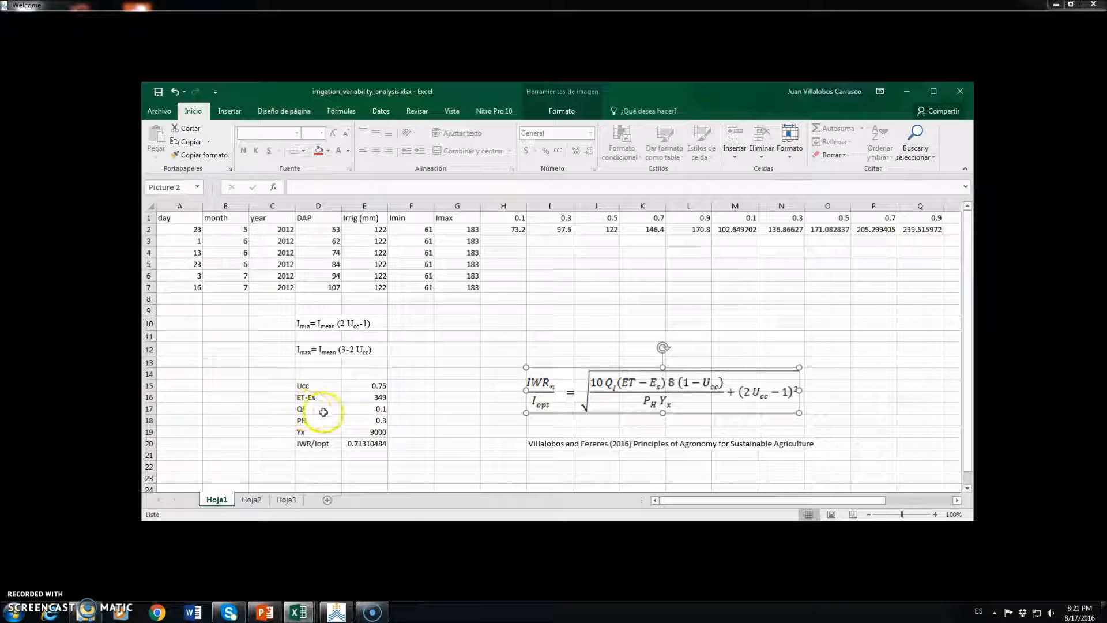
{"action": "left_click", "coordinate": [408, 410]}
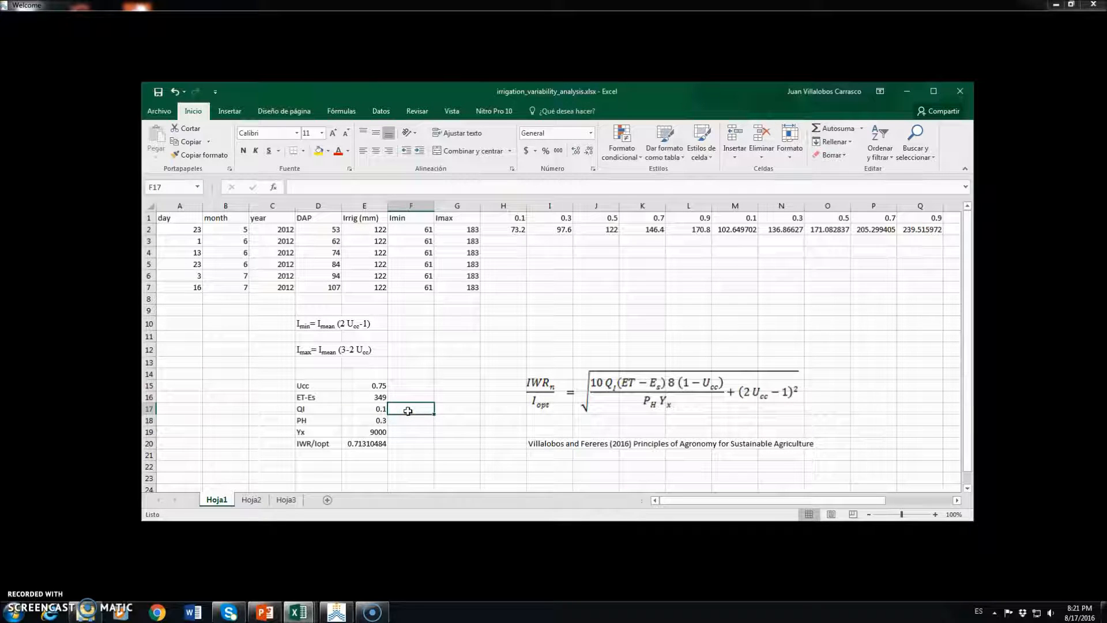
{"action": "type", "text": "euro/m3"}
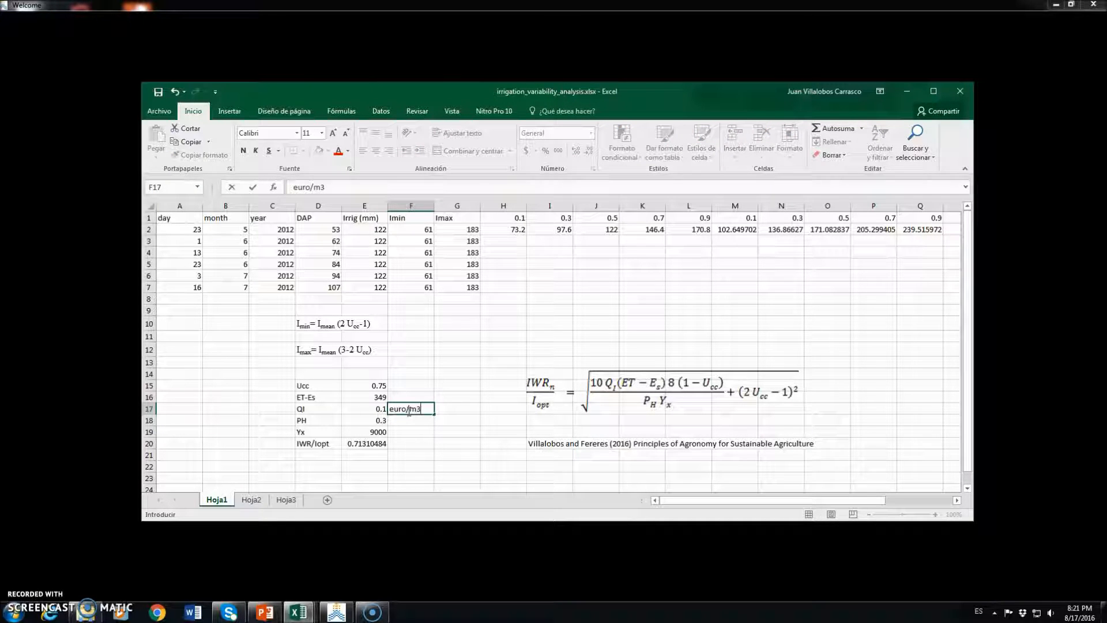
{"action": "key", "text": "Return"}
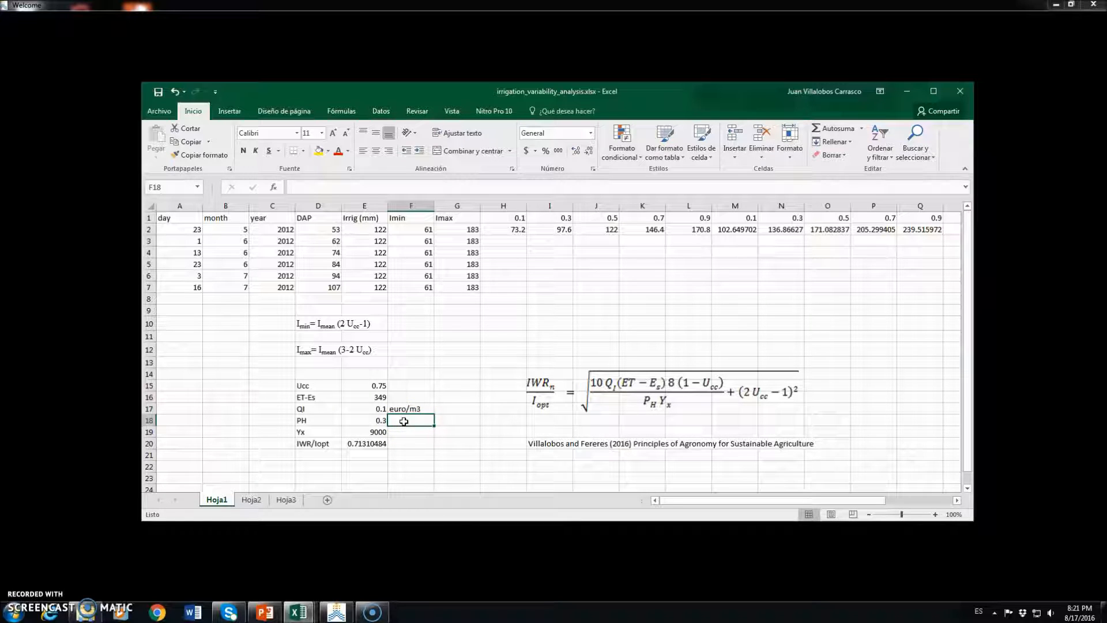
{"action": "type", "text": "euro/m3"}
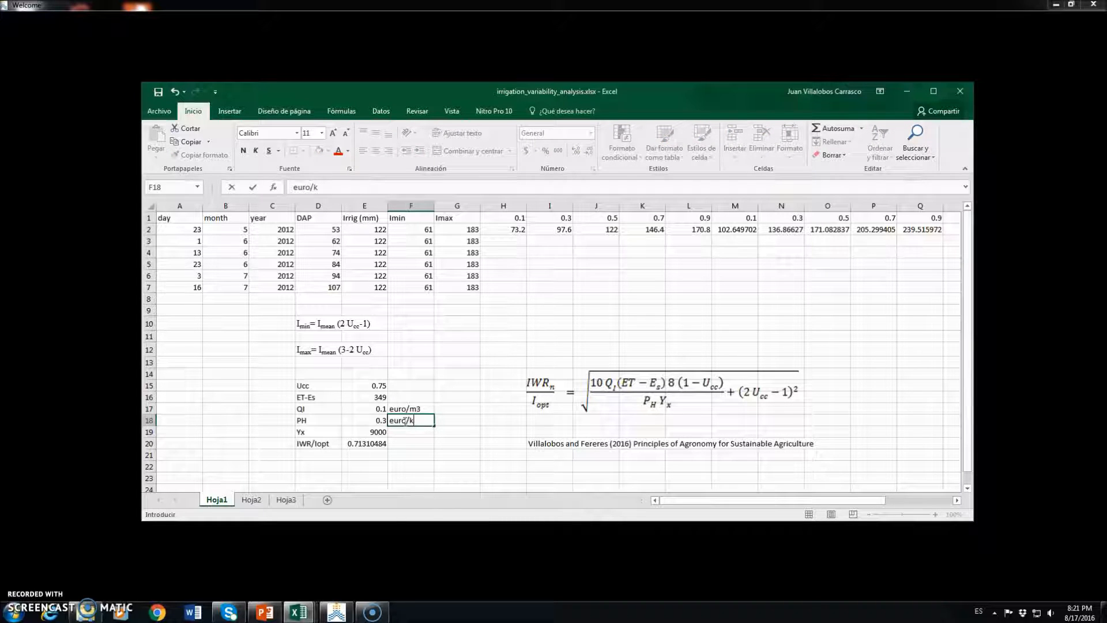
{"action": "key", "text": "Return"}
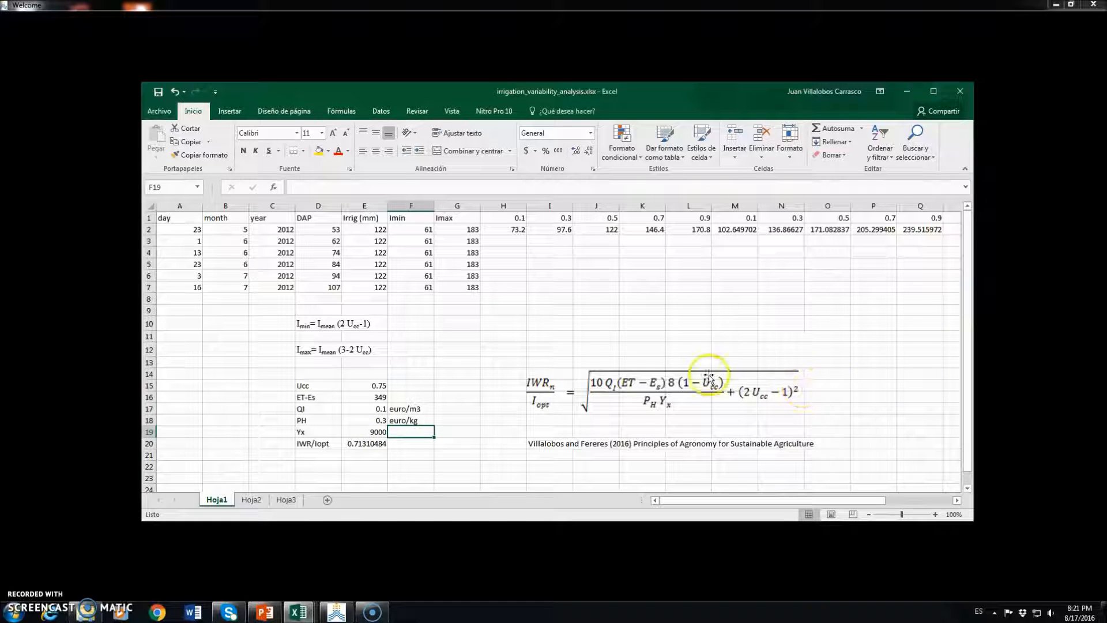
Examine the IWR/Iopt equation on Hoja1, then the irrigation and yield results for ApEf=0.71 on Hoja2, including the average yield formula
{"action": "left_click", "coordinate": [657, 398]}
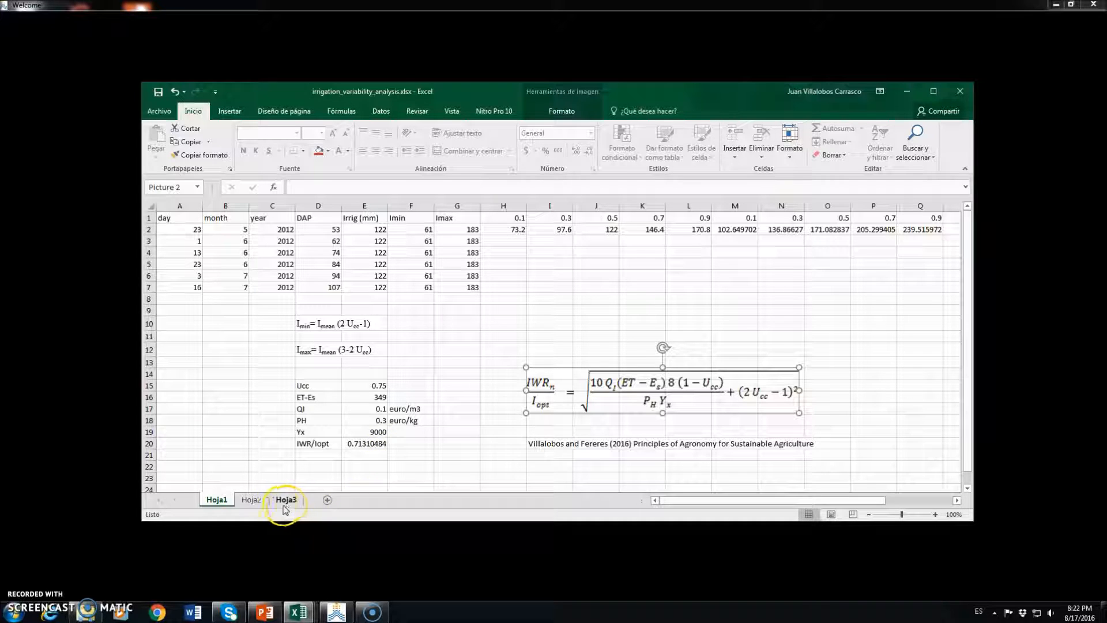
{"action": "left_click", "coordinate": [252, 499]}
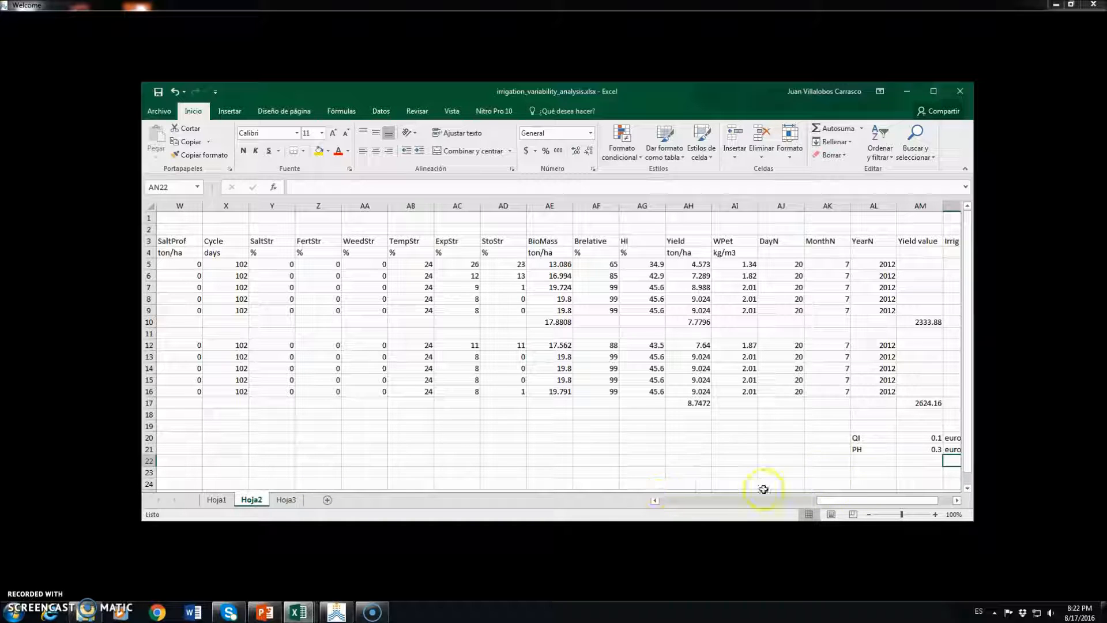
{"action": "left_click", "coordinate": [681, 505]}
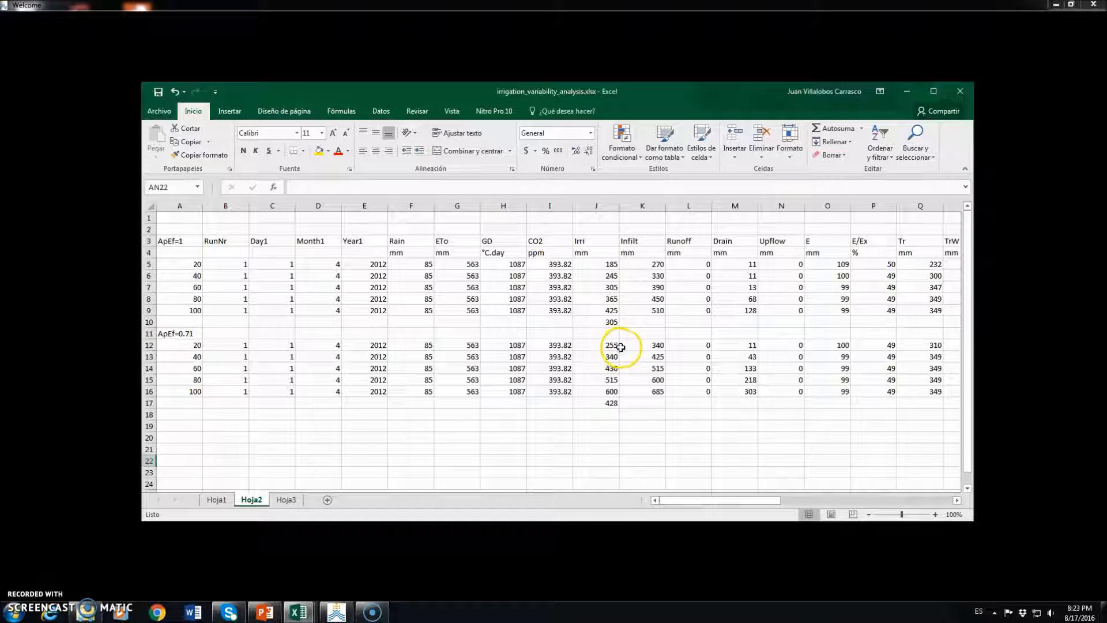
{"action": "left_click", "coordinate": [956, 500]}
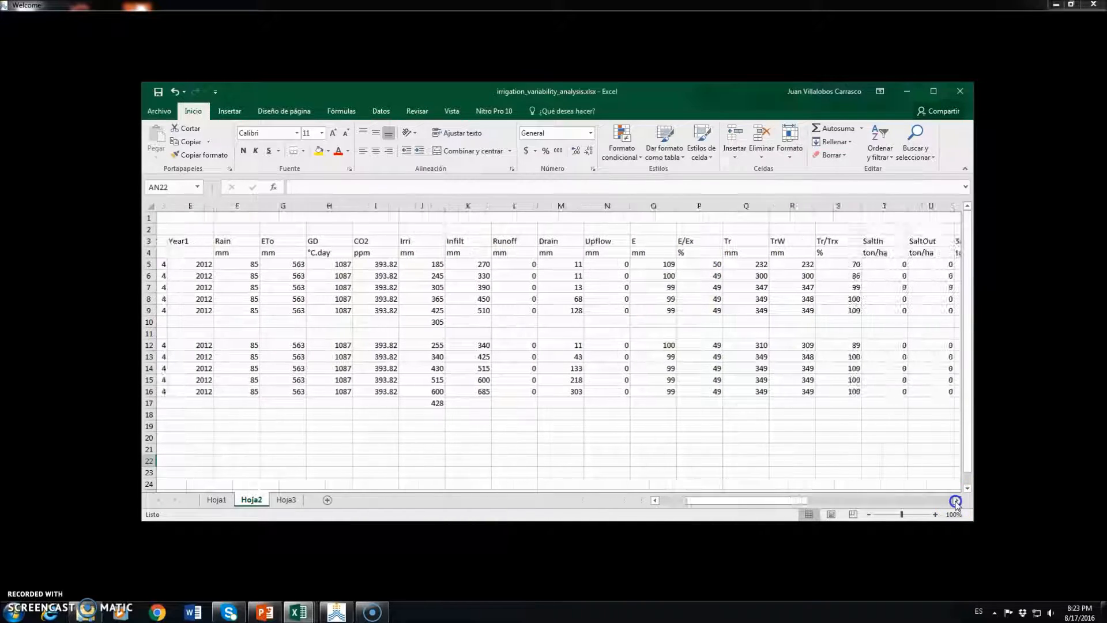
{"action": "left_click_drag", "start_coordinate": [956, 501], "coordinate": [956, 502]}
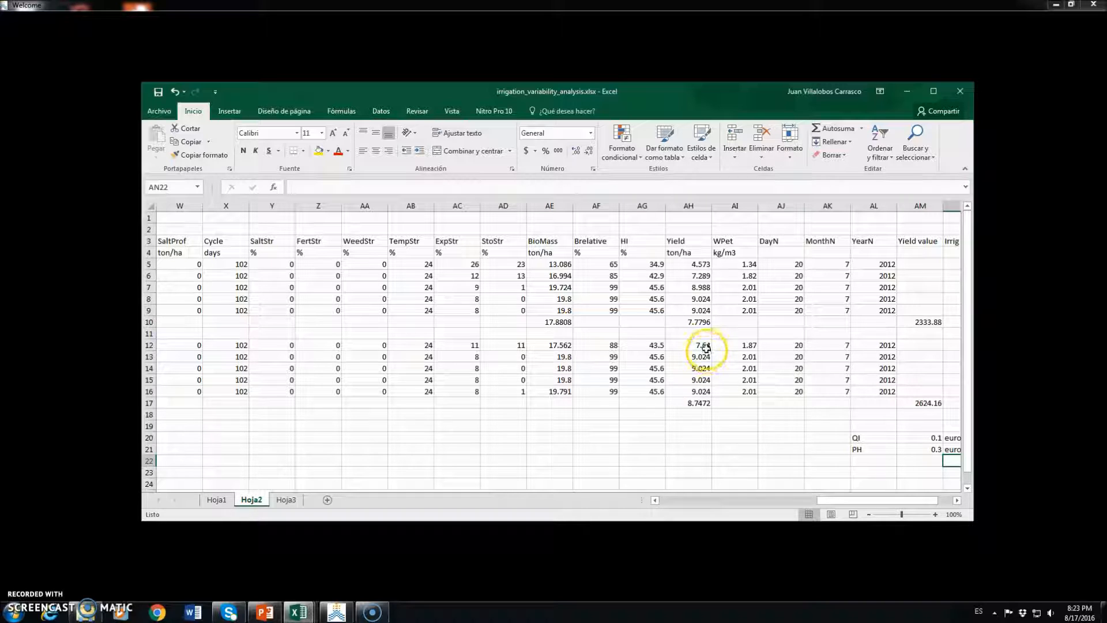
{"action": "left_click", "coordinate": [699, 403]}
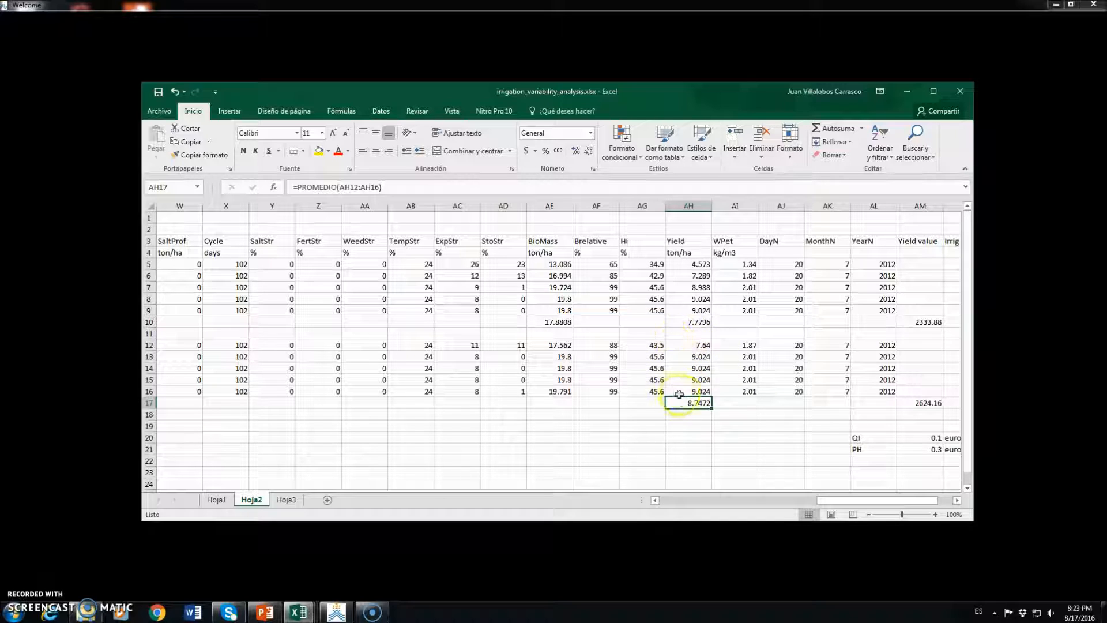
{"action": "left_click", "coordinate": [701, 346]}
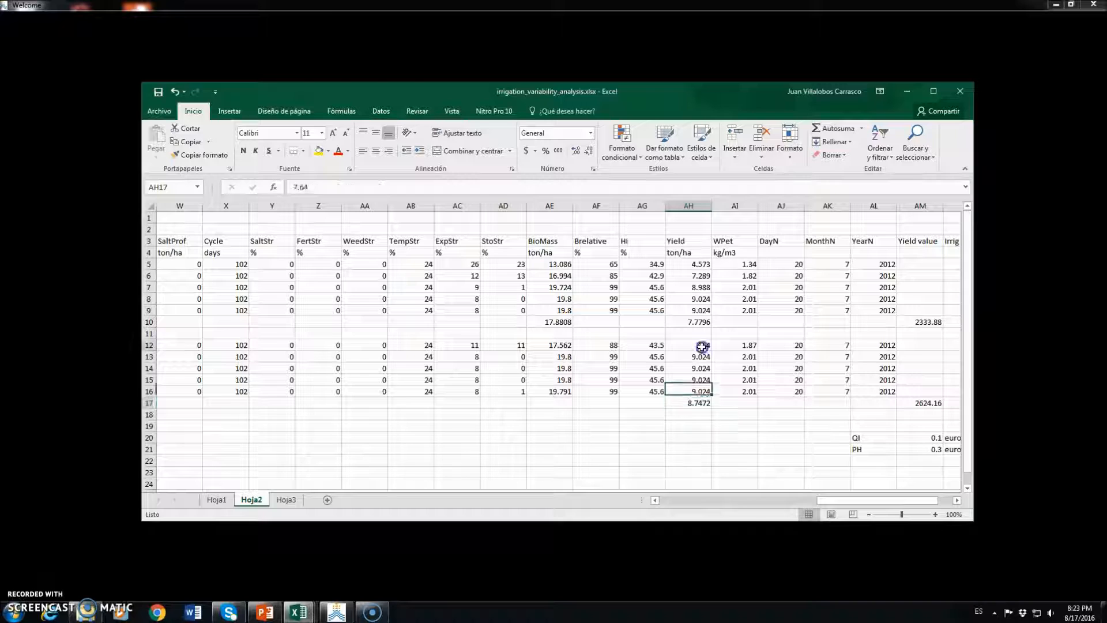